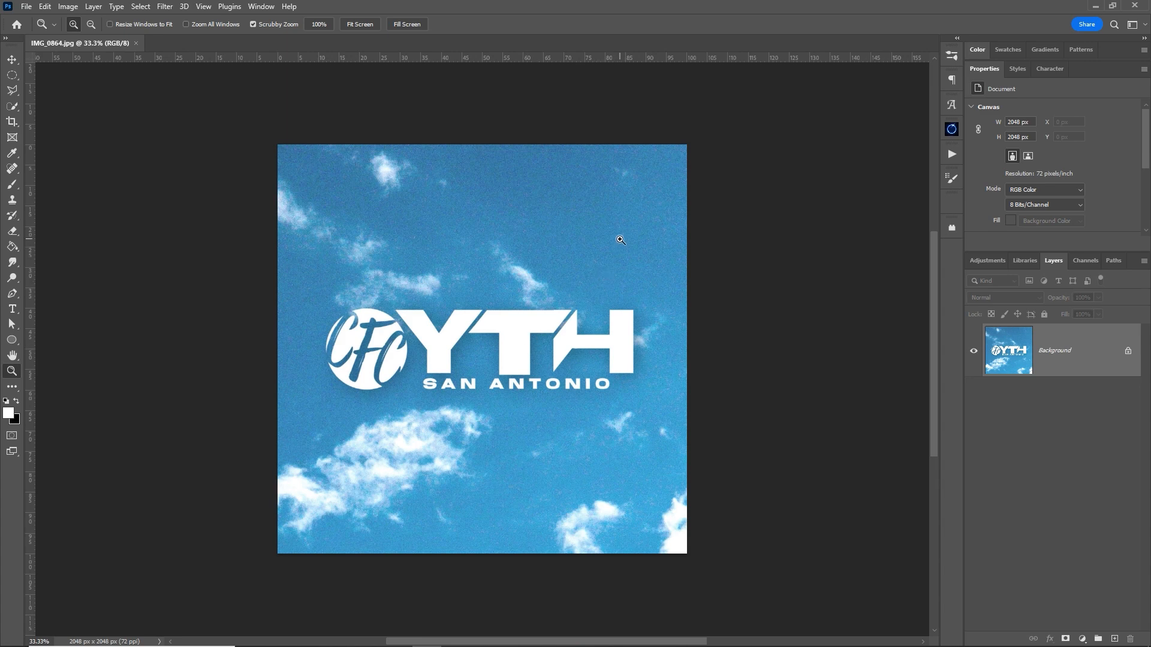
Examine the white logo's lettering and edges up close, finishing with the whole image in view
{"action": "left_click", "coordinate": [362, 24]}
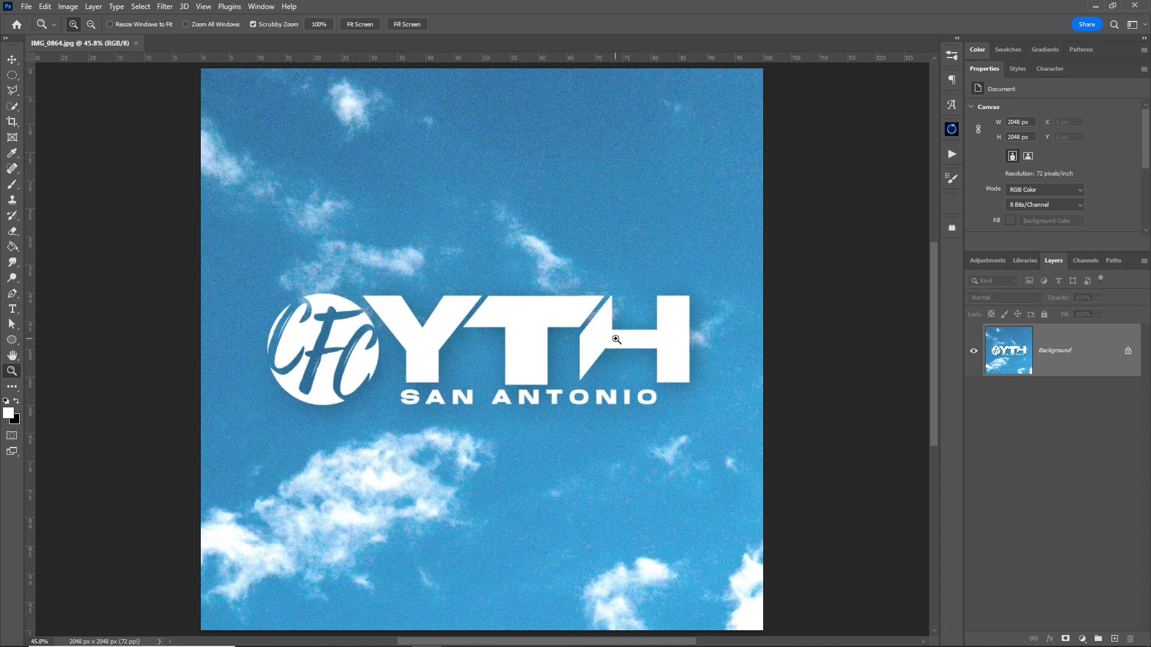
{"action": "left_click_drag", "start_coordinate": [446, 330], "coordinate": [525, 331]}
{"action": "left_click_drag", "start_coordinate": [615, 288], "coordinate": [646, 240]}
{"action": "left_click_drag", "start_coordinate": [421, 367], "coordinate": [825, 313]}
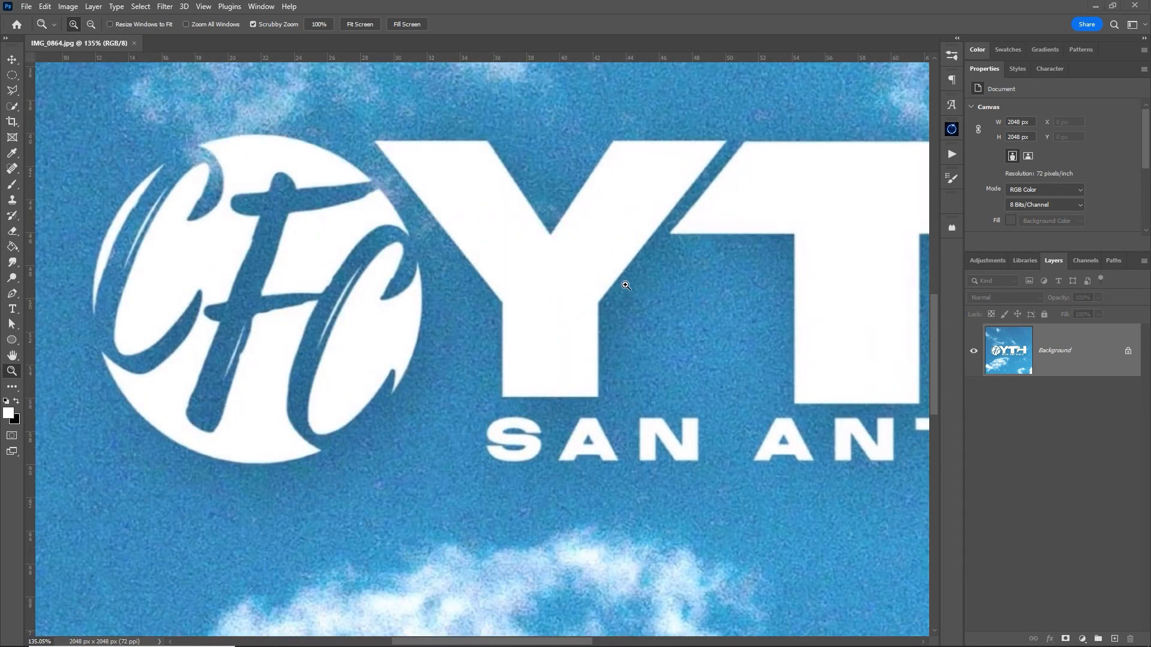
{"action": "left_click_drag", "start_coordinate": [502, 268], "coordinate": [711, 285]}
{"action": "left_click_drag", "start_coordinate": [459, 247], "coordinate": [480, 246]}
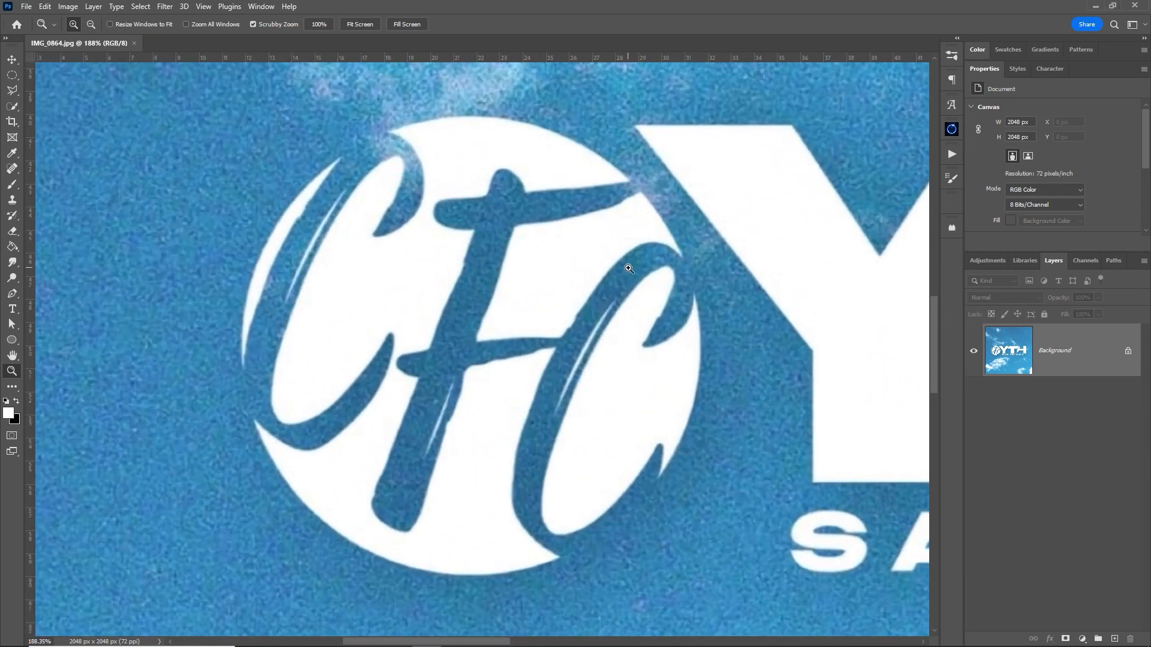
{"action": "left_click_drag", "start_coordinate": [722, 267], "coordinate": [706, 273]}
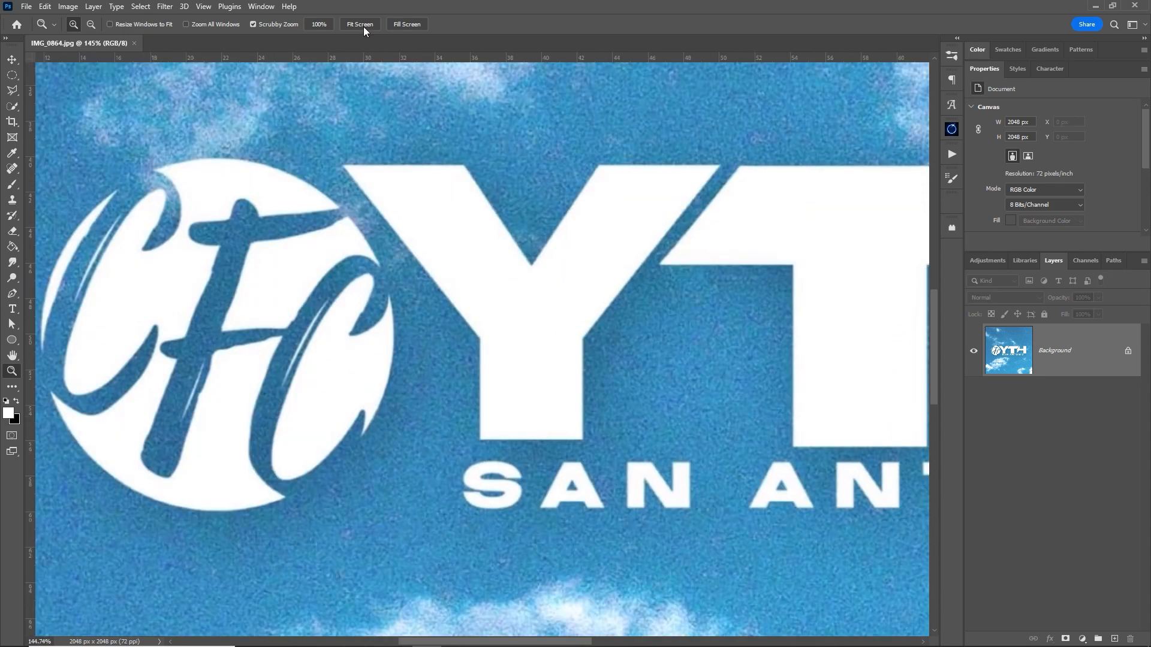
{"action": "left_click", "coordinate": [363, 26]}
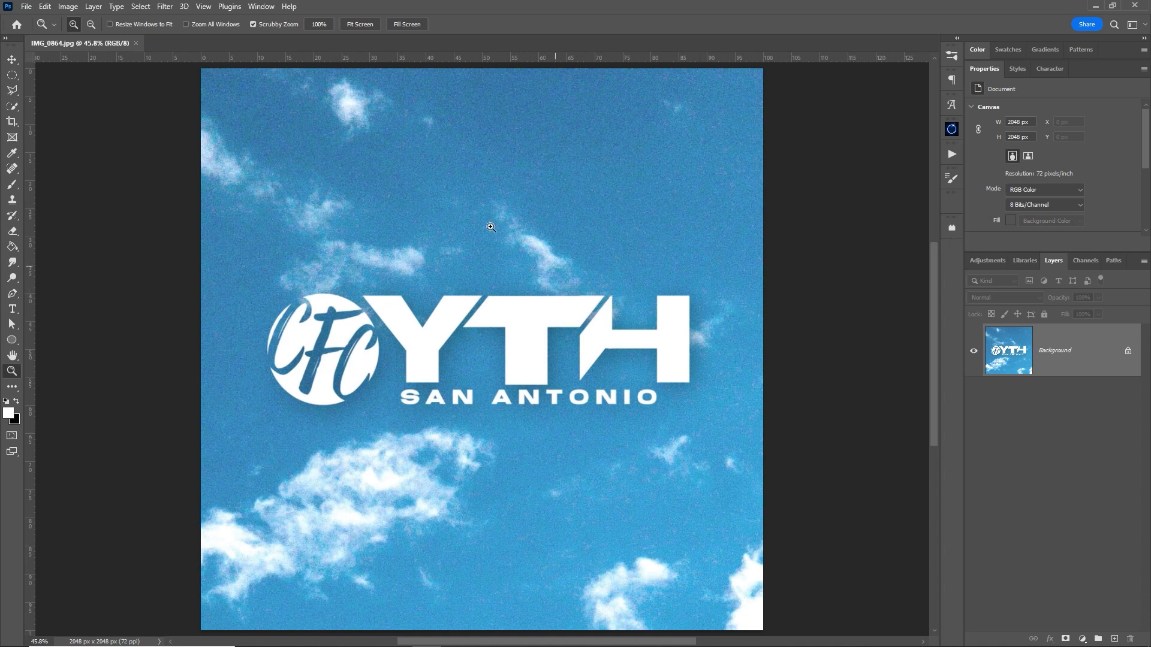
Start a Color Range selection based on sampled colors and try fuzziness values of 0 and 199
{"action": "left_click", "coordinate": [135, 9]}
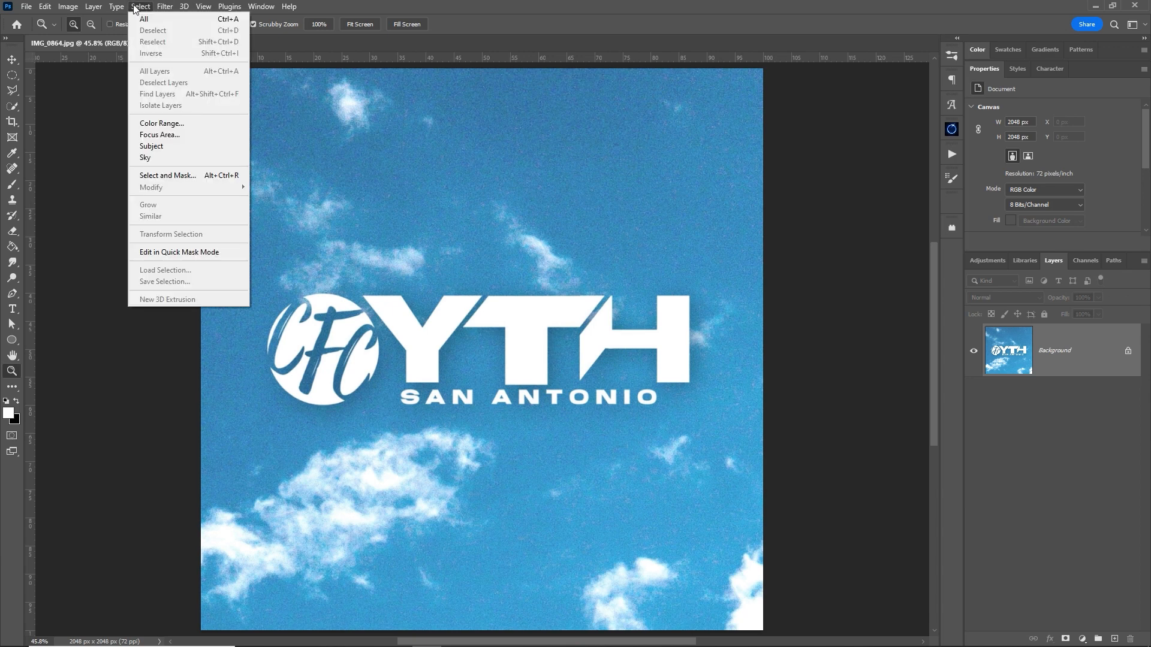
{"action": "left_click", "coordinate": [185, 127]}
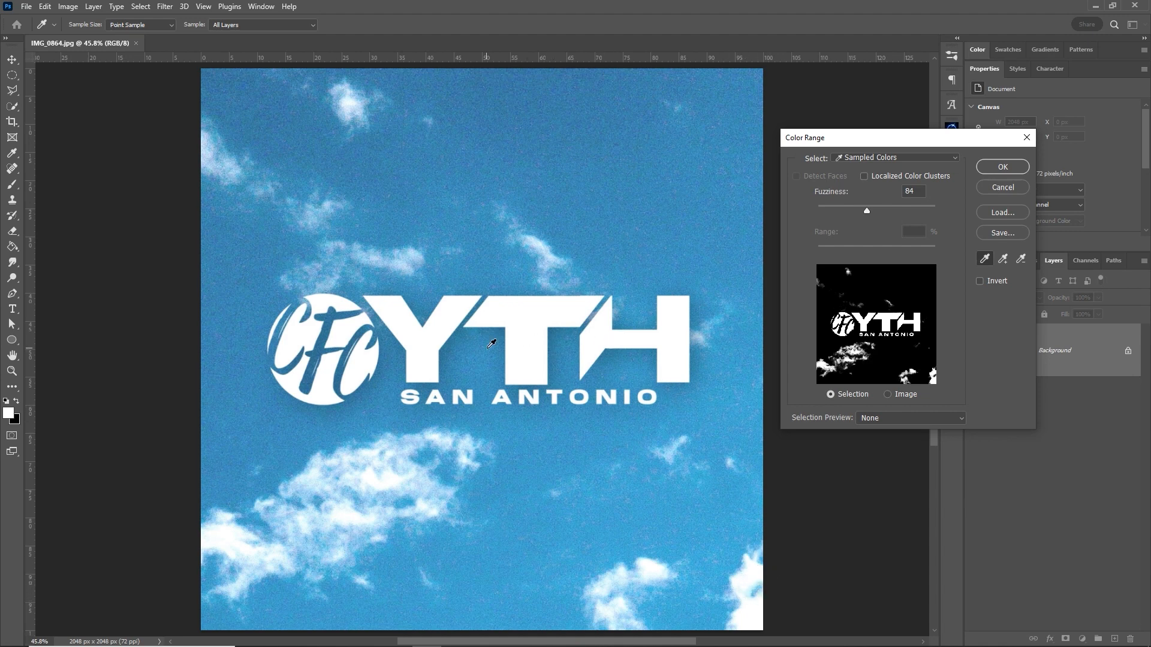
{"action": "left_click_drag", "start_coordinate": [825, 143], "coordinate": [804, 135]}
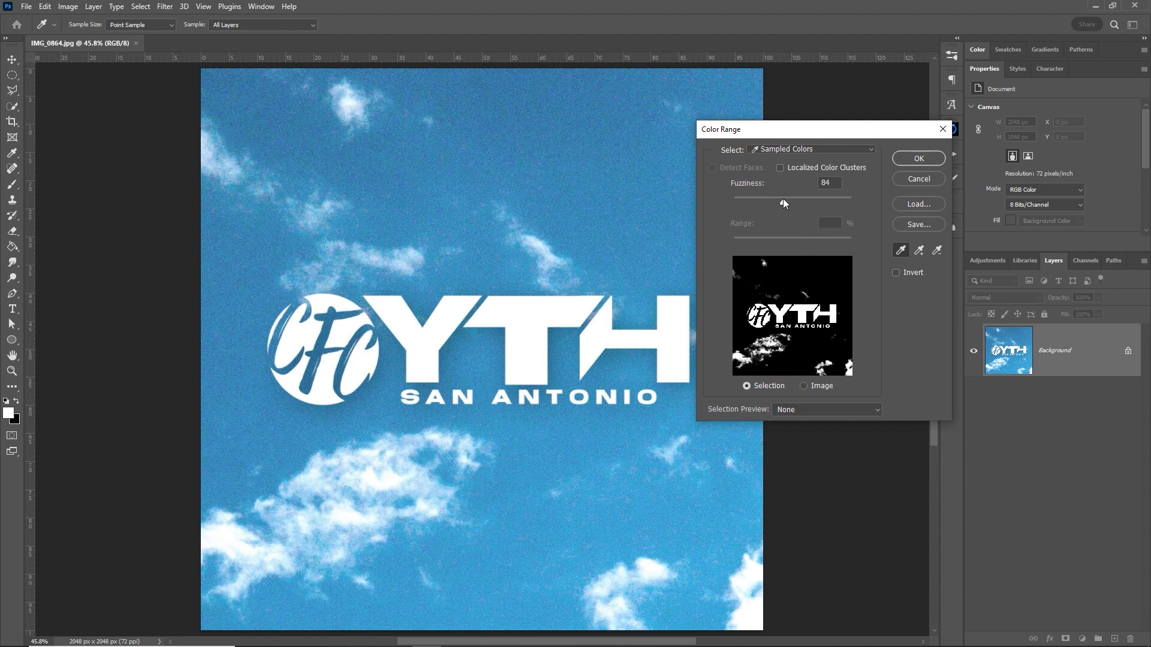
{"action": "left_click_drag", "start_coordinate": [775, 201], "coordinate": [735, 206]}
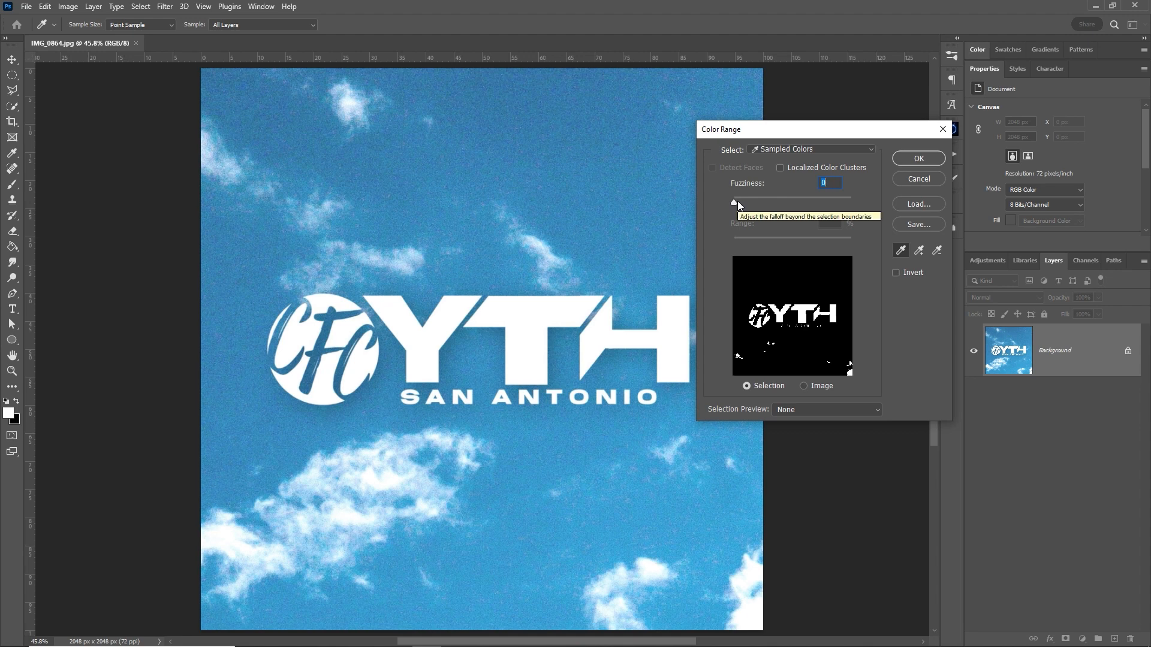
{"action": "left_click_drag", "start_coordinate": [737, 202], "coordinate": [851, 203]}
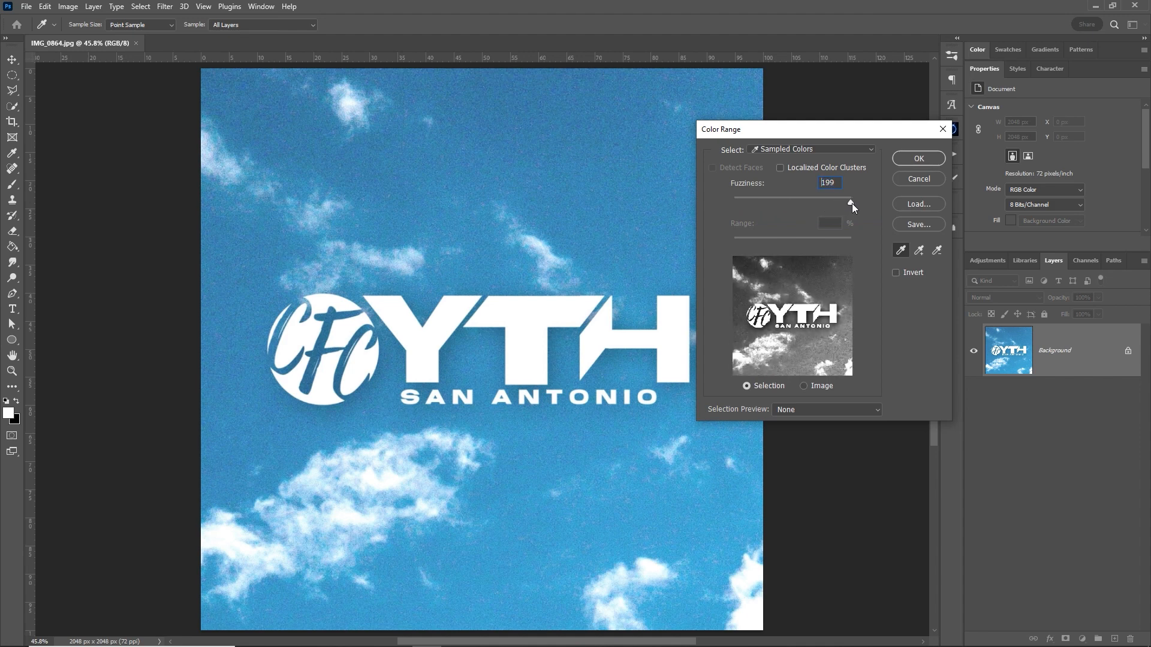
Compare the Grayscale, Black Matte, White Matte and Quick Mask selection previews, settling on Grayscale
{"action": "left_click", "coordinate": [782, 408]}
{"action": "left_click", "coordinate": [800, 435]}
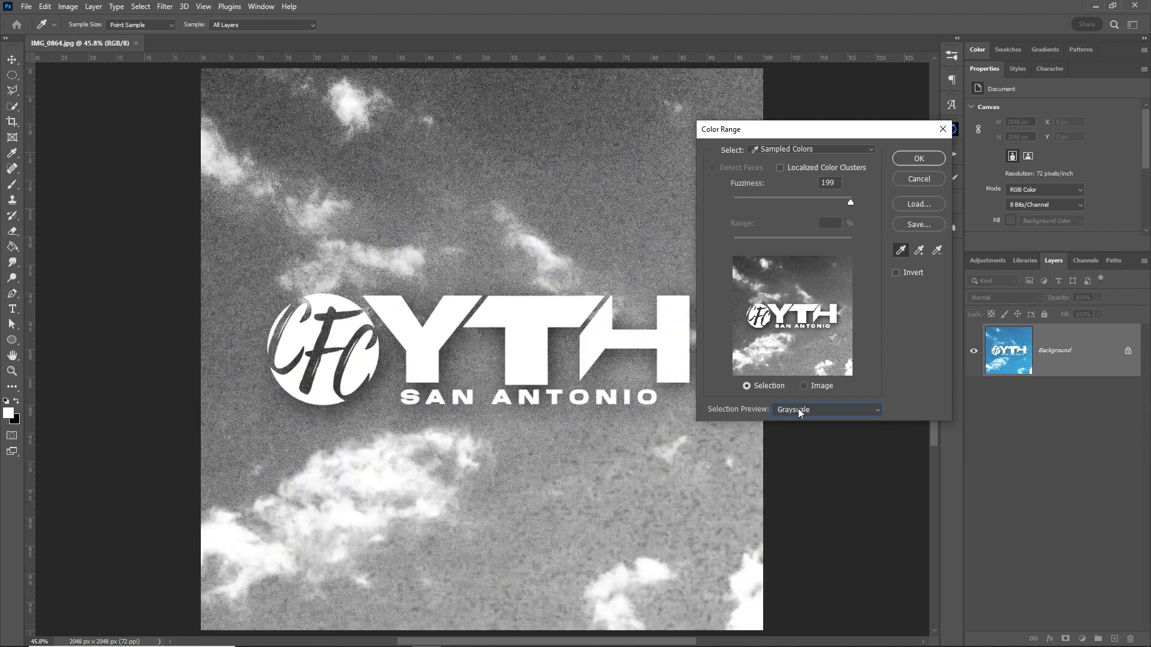
{"action": "left_click", "coordinate": [801, 412]}
{"action": "left_click", "coordinate": [809, 447]}
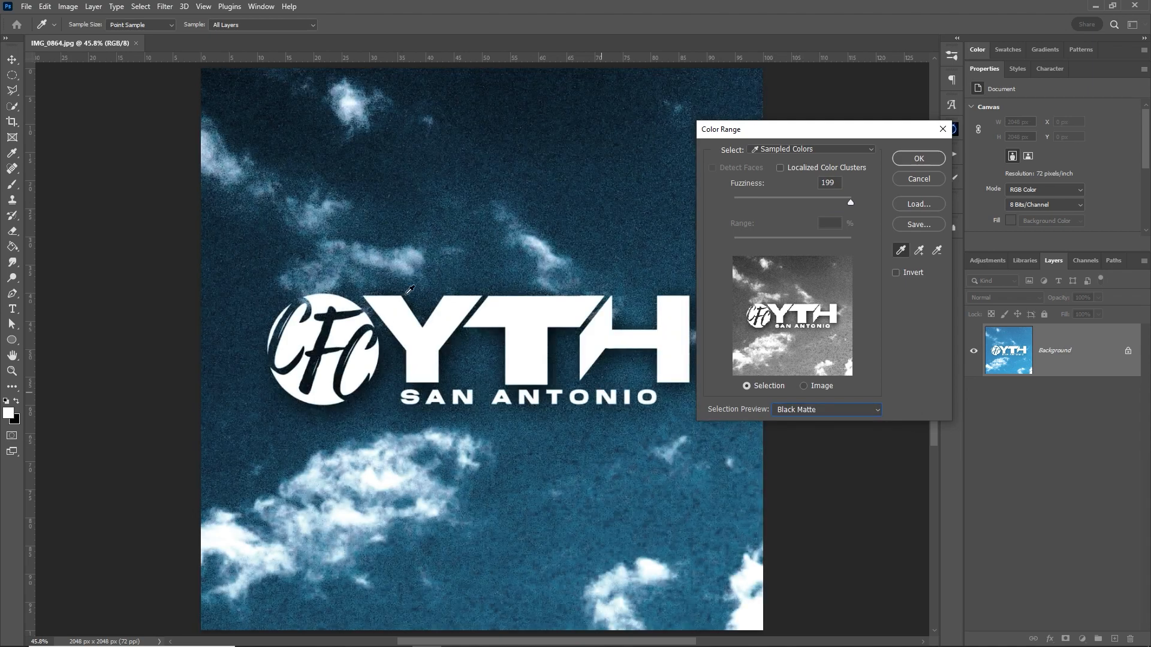
{"action": "left_click", "coordinate": [812, 411]}
{"action": "left_click", "coordinate": [807, 461]}
{"action": "left_click", "coordinate": [800, 412]}
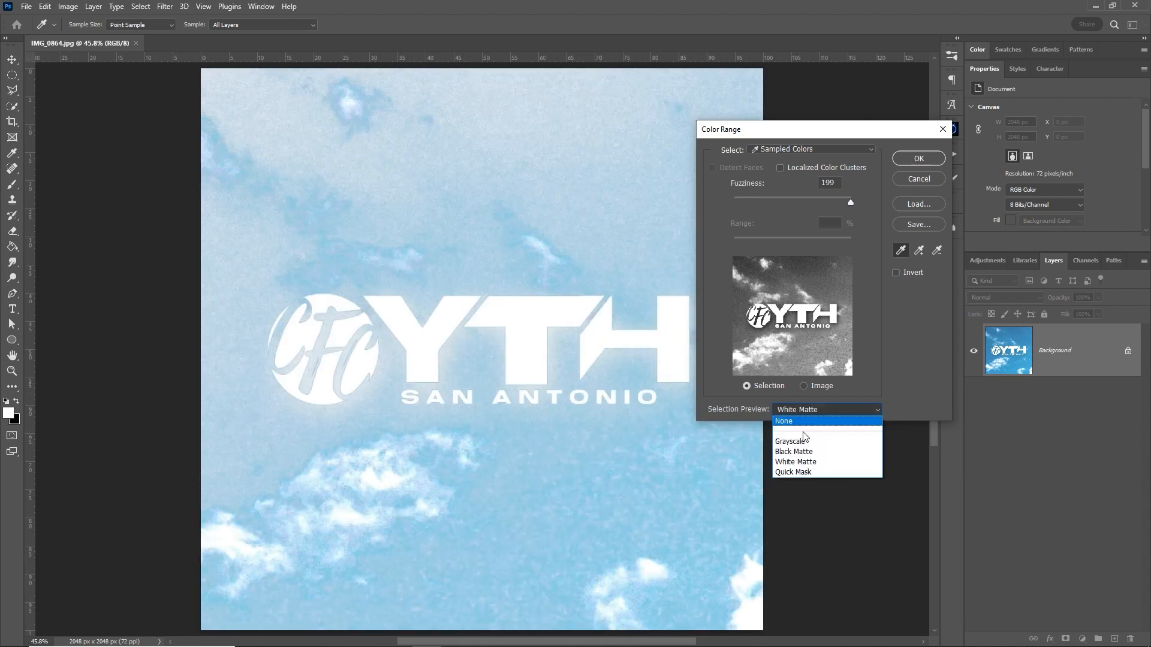
{"action": "left_click", "coordinate": [804, 473]}
{"action": "left_click", "coordinate": [800, 408]}
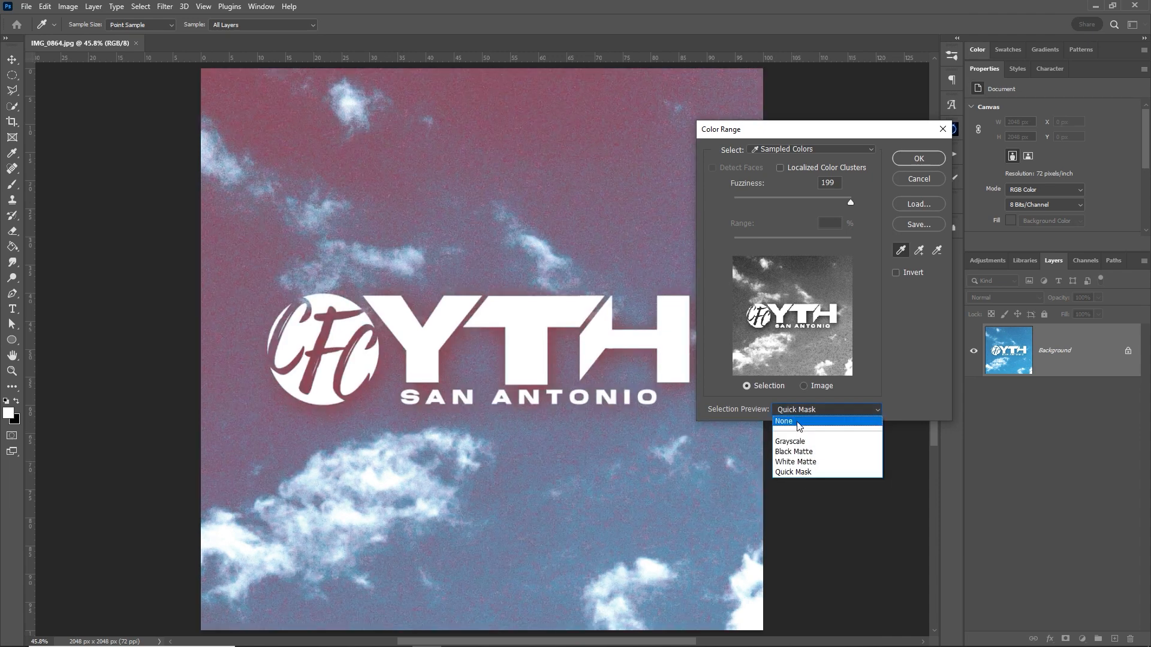
{"action": "left_click", "coordinate": [791, 441]}
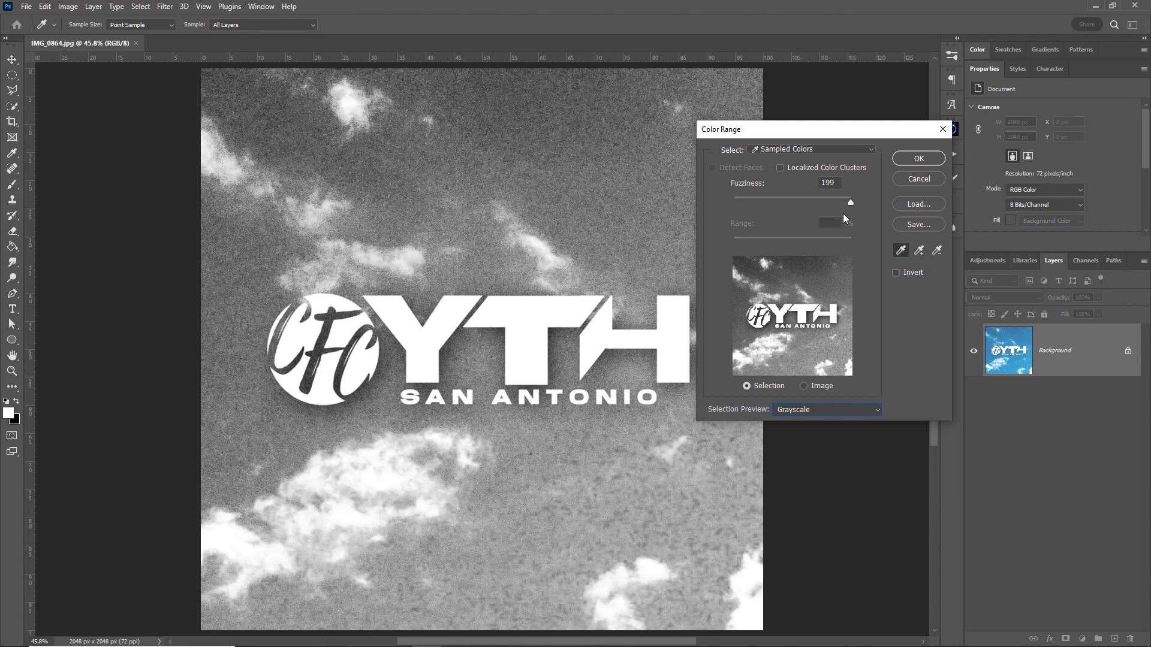
Set the Color Range fuzziness to 98 and apply the selection of the white areas
{"action": "left_click_drag", "start_coordinate": [833, 204], "coordinate": [771, 197]}
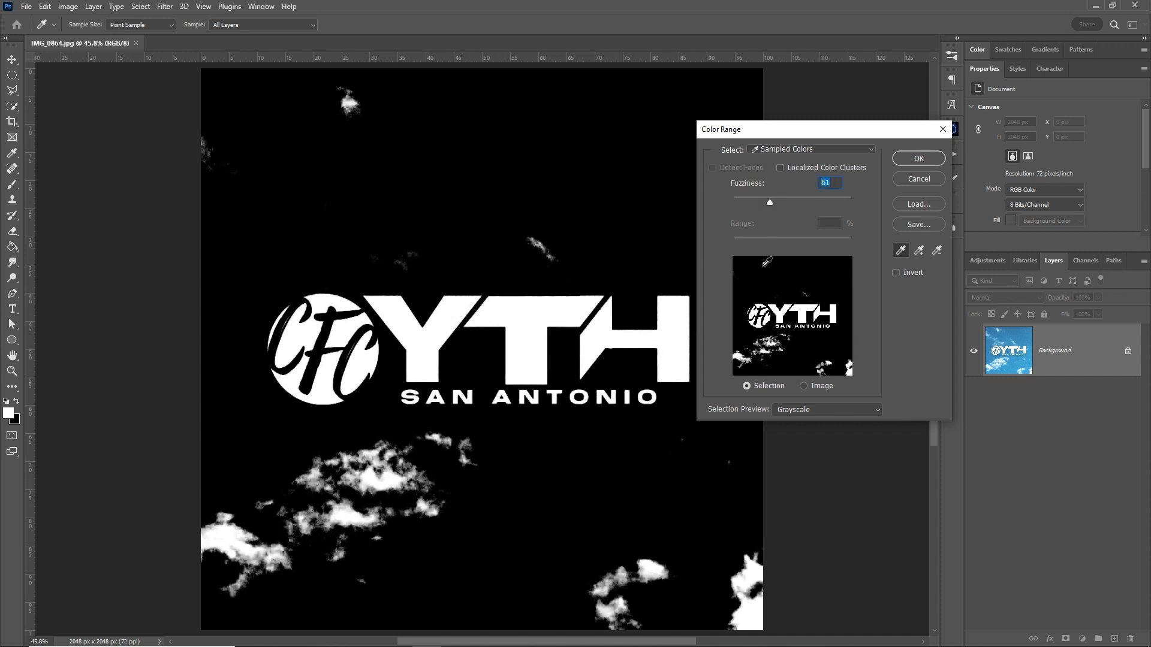
{"action": "left_click_drag", "start_coordinate": [764, 202], "coordinate": [731, 200]}
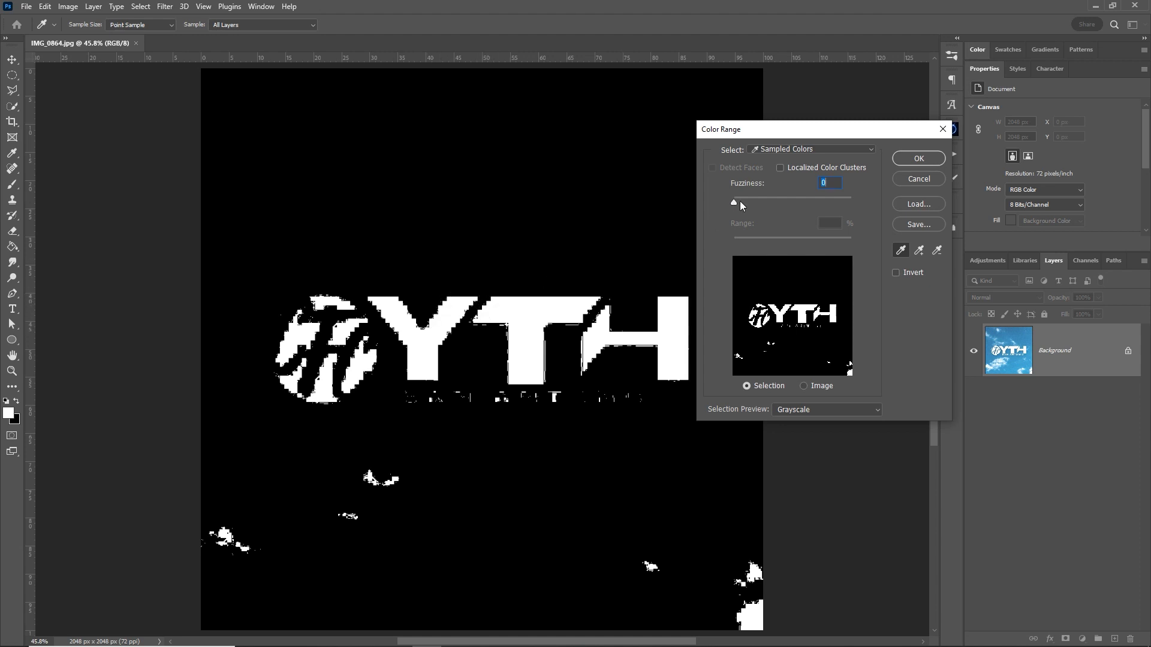
{"action": "left_click_drag", "start_coordinate": [739, 201], "coordinate": [791, 202]}
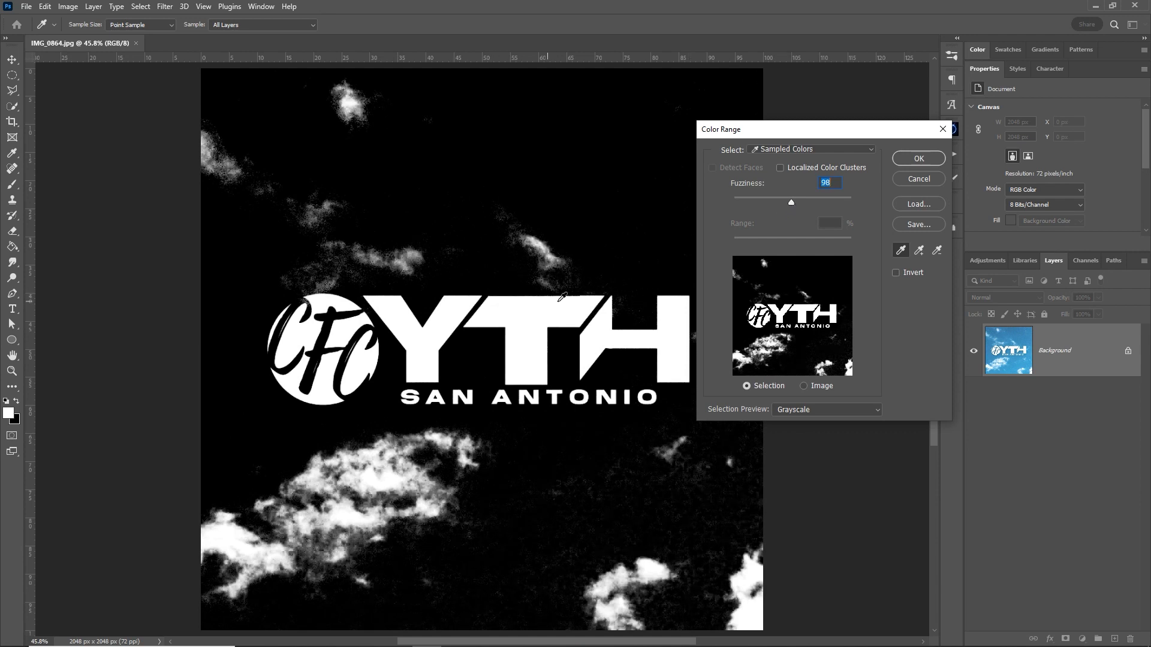
{"action": "left_click", "coordinate": [934, 158]}
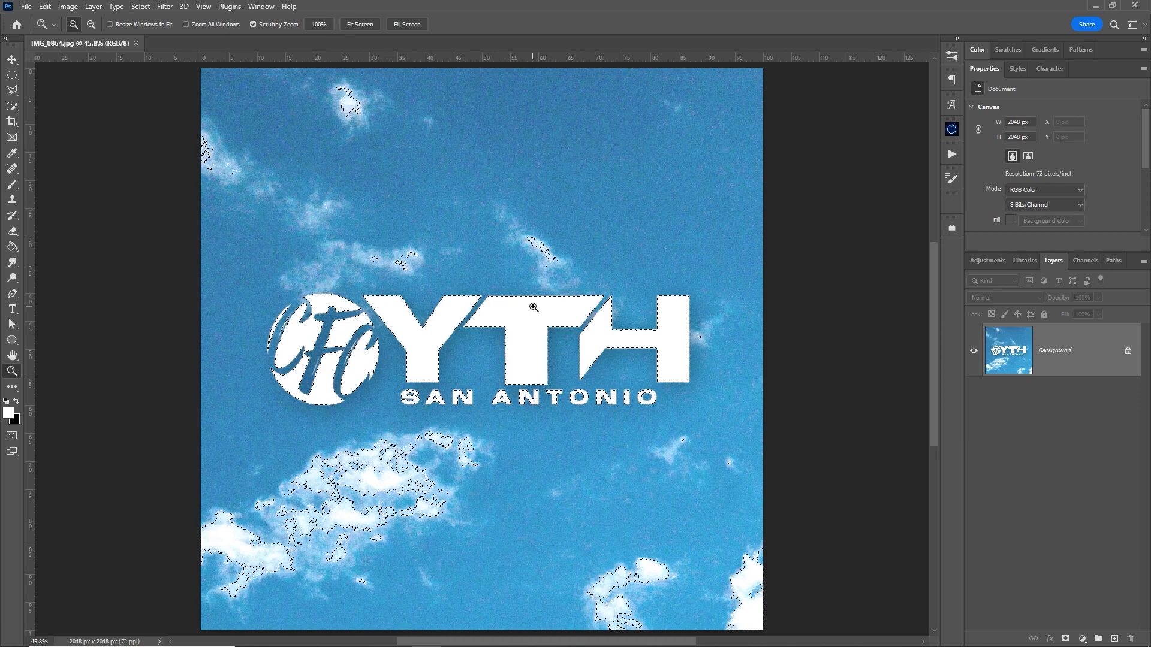
Add a new layer and fill the selected logo and cloud areas with white using the Paint Bucket
{"action": "left_click_drag", "start_coordinate": [533, 307], "coordinate": [442, 316]}
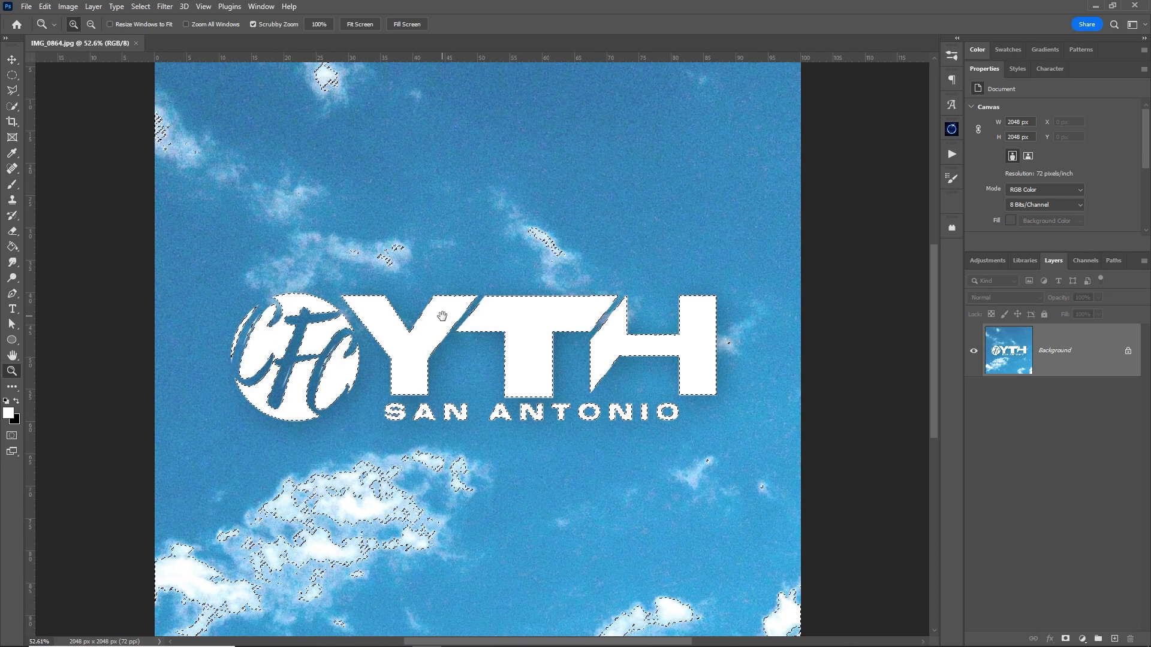
{"action": "left_click", "coordinate": [1115, 640]}
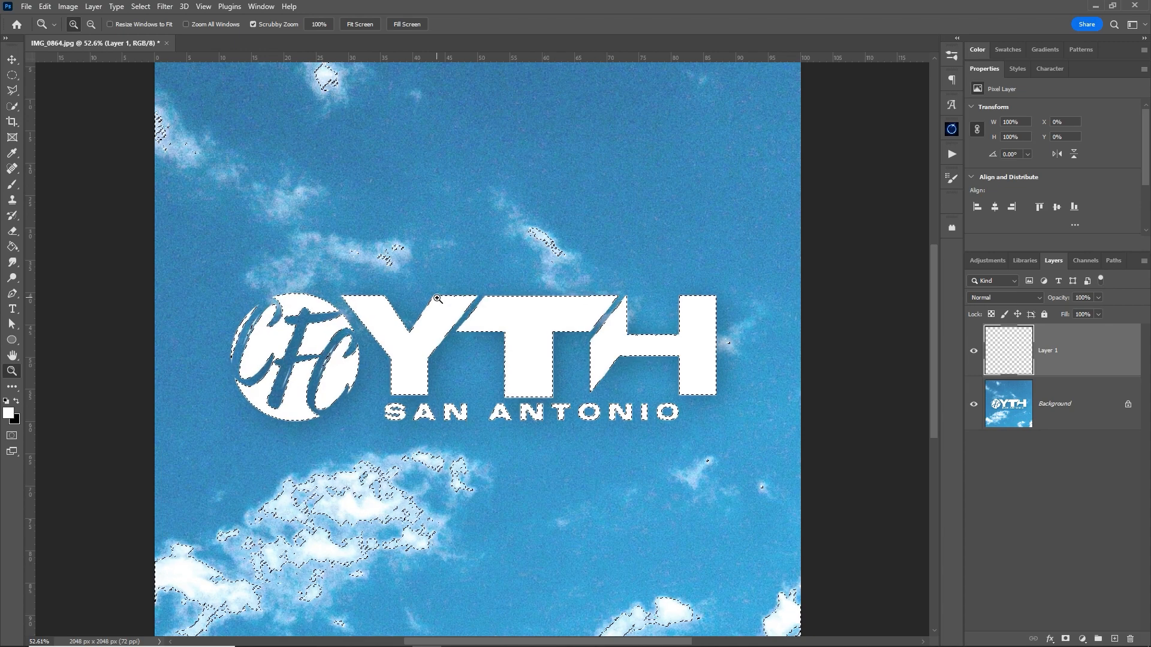
{"action": "key", "text": "g"}
{"action": "right_click", "coordinate": [12, 246]}
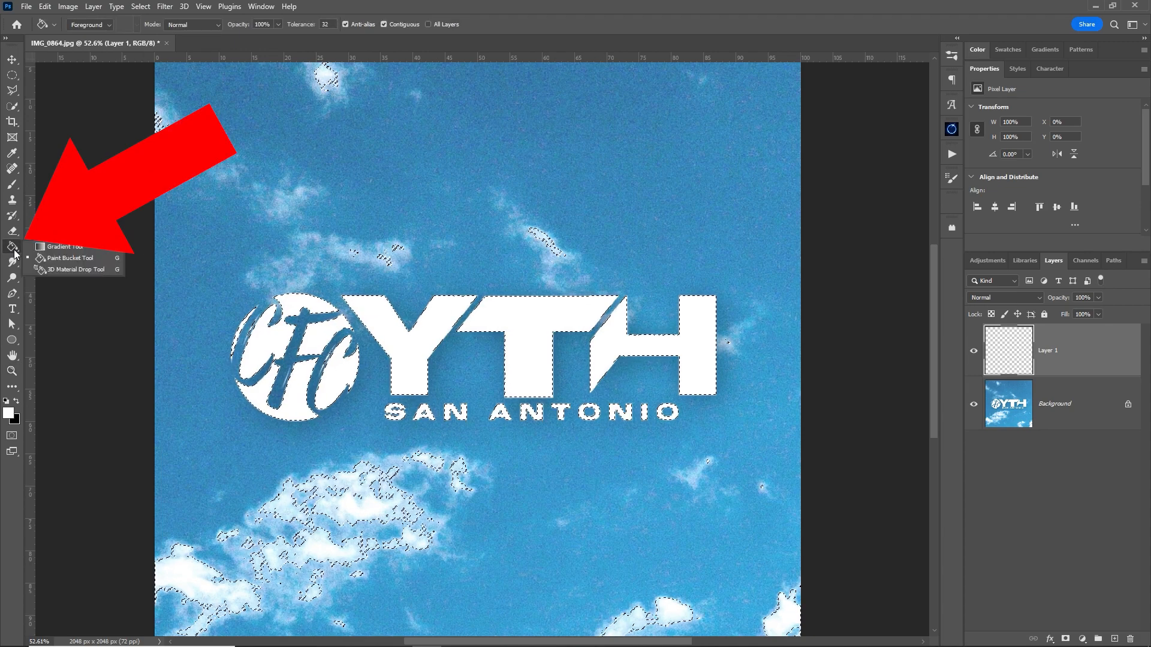
{"action": "left_click", "coordinate": [64, 262]}
{"action": "left_click", "coordinate": [9, 413]}
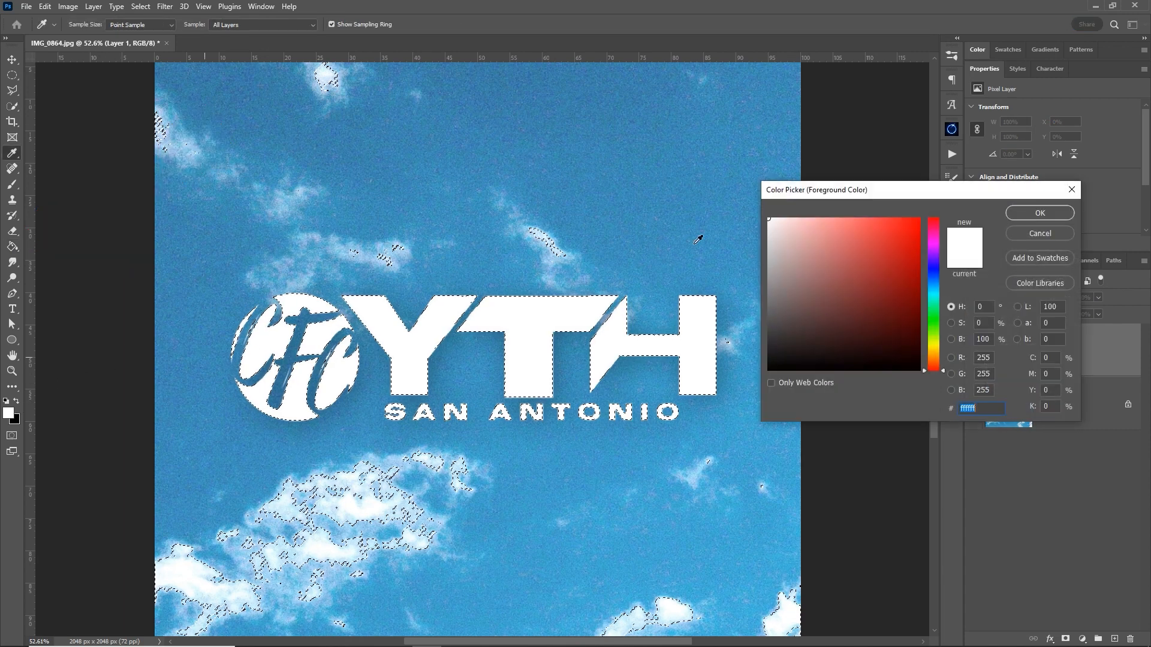
{"action": "left_click", "coordinate": [1040, 212]}
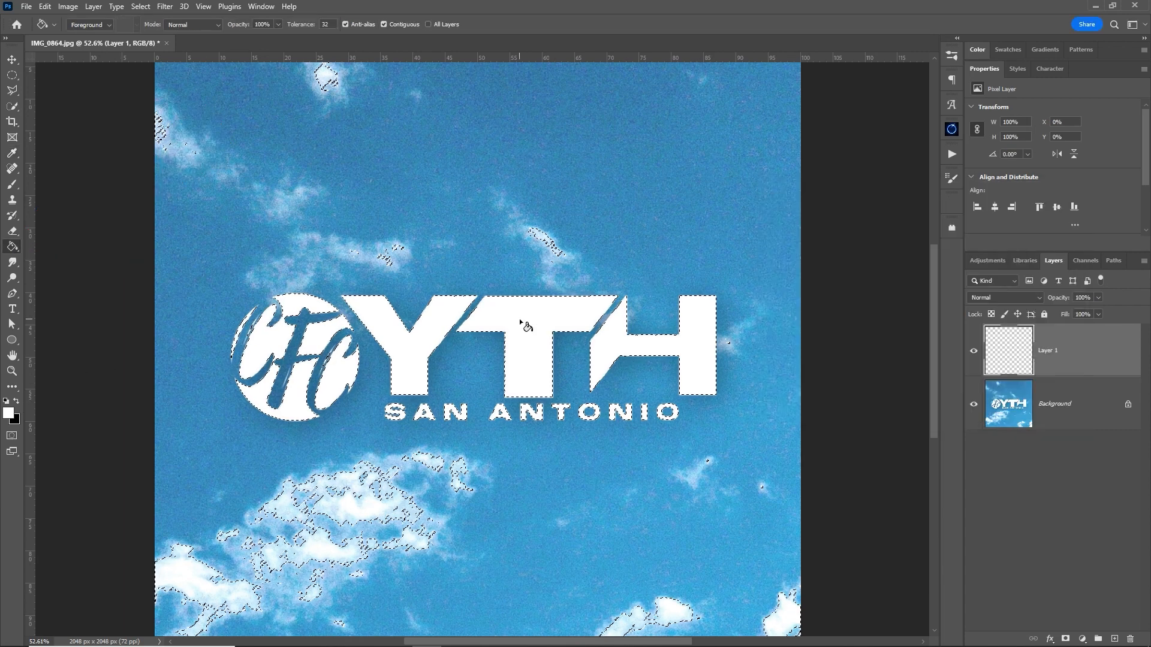
{"action": "left_click", "coordinate": [520, 319]}
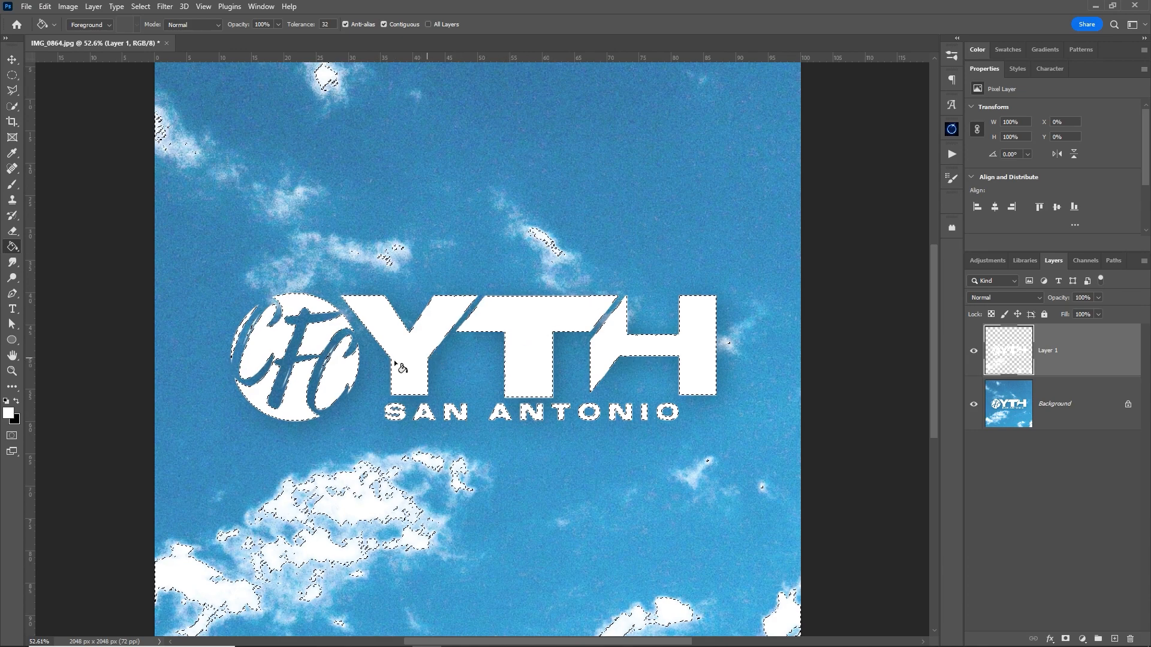
Hide the Background layer, make it the active layer, and clear the selection
{"action": "left_click", "coordinate": [973, 407]}
{"action": "left_click", "coordinate": [974, 408]}
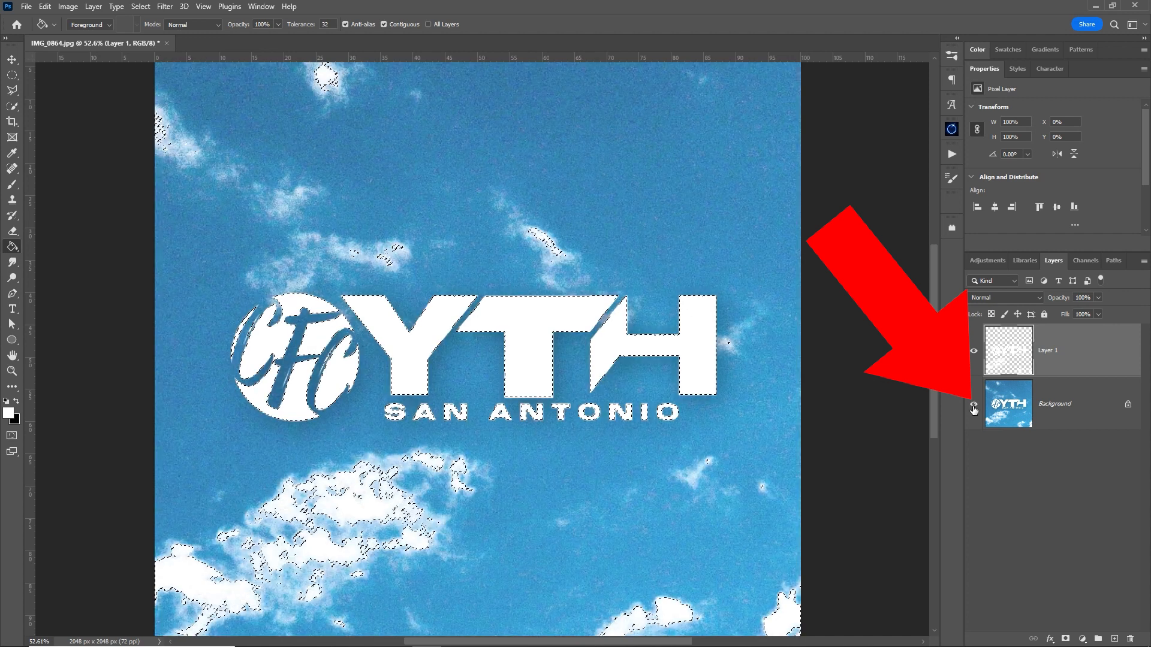
{"action": "left_click", "coordinate": [973, 409]}
{"action": "left_click", "coordinate": [1008, 404]}
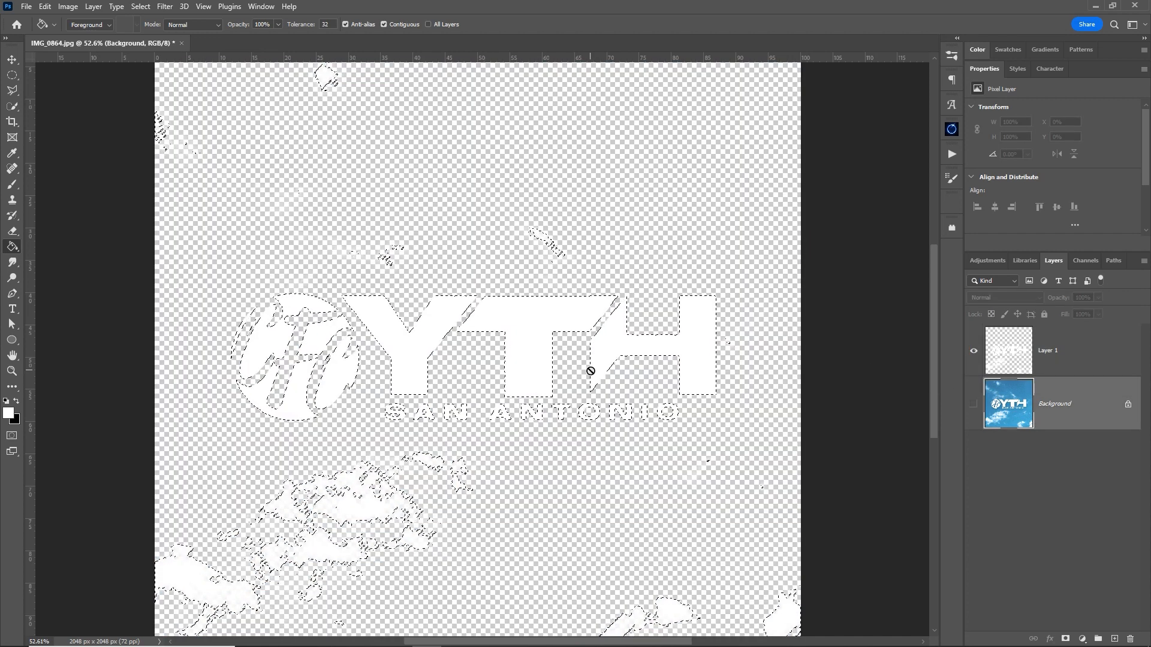
{"action": "key", "text": "ctrl+d"}
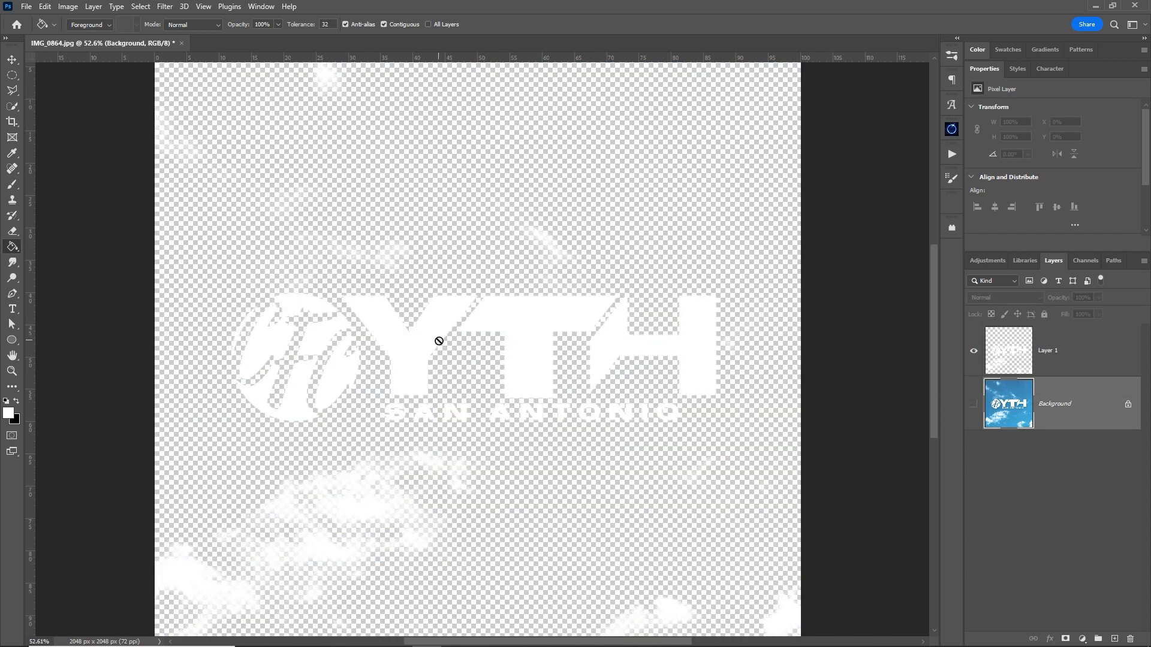
Add a new layer between the white logo layer and Background, and fill it with black
{"action": "key", "text": "z"}
{"action": "left_click_drag", "start_coordinate": [457, 347], "coordinate": [336, 352]}
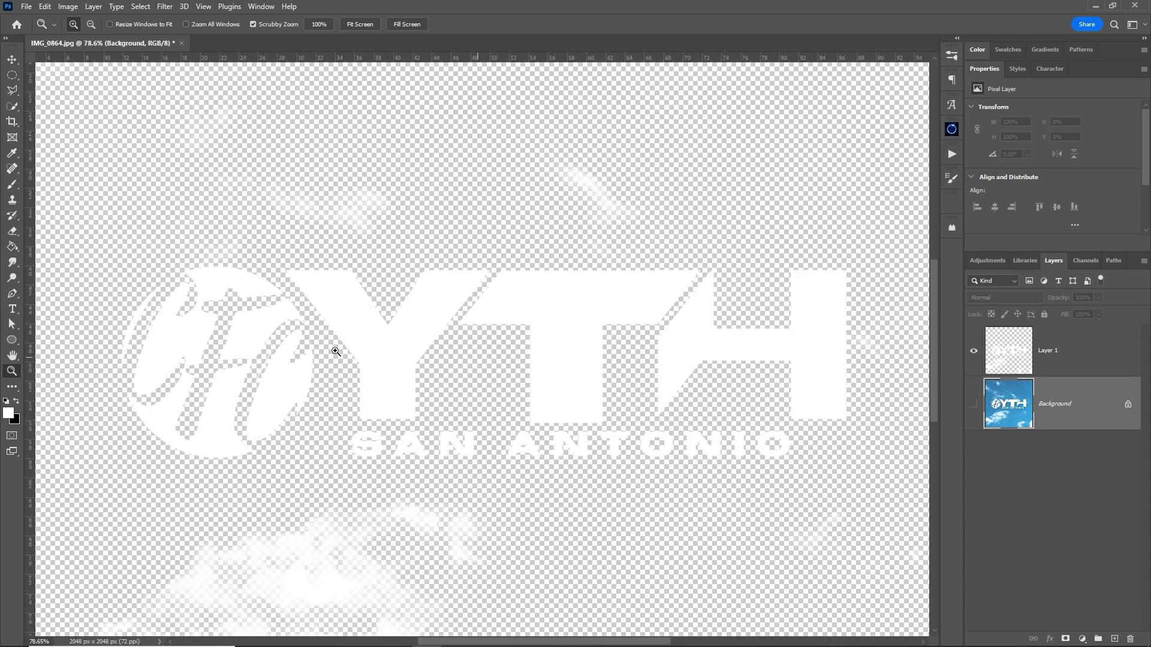
{"action": "left_click_drag", "start_coordinate": [149, 306], "coordinate": [240, 323]}
{"action": "left_click_drag", "start_coordinate": [492, 346], "coordinate": [423, 353]}
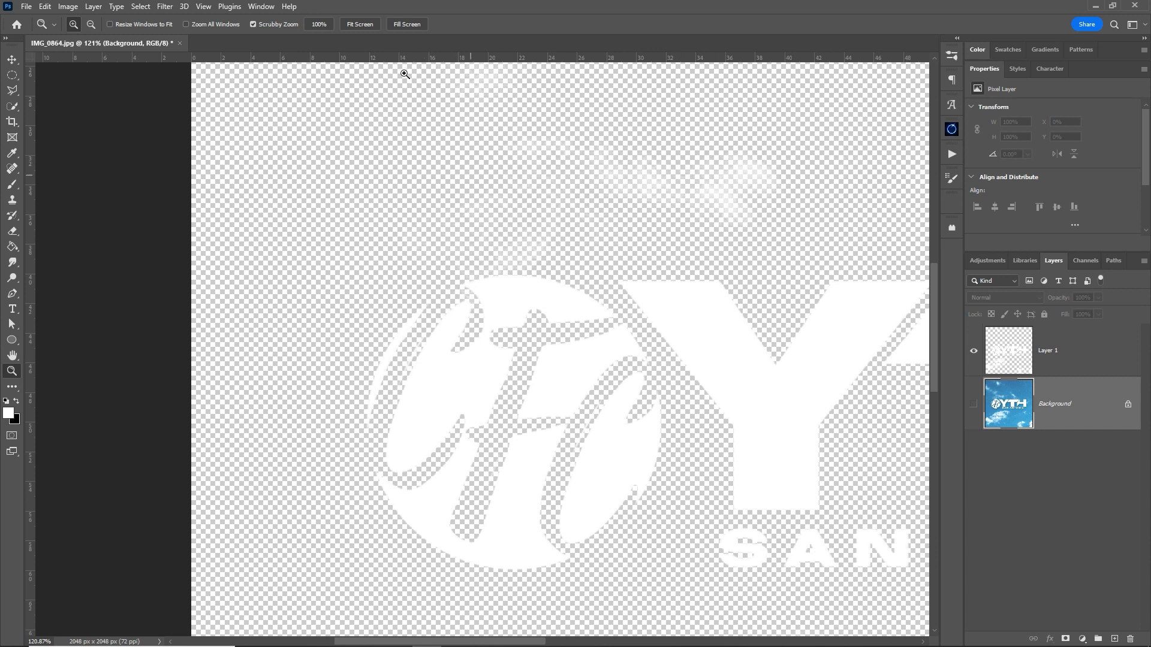
{"action": "left_click", "coordinate": [362, 24]}
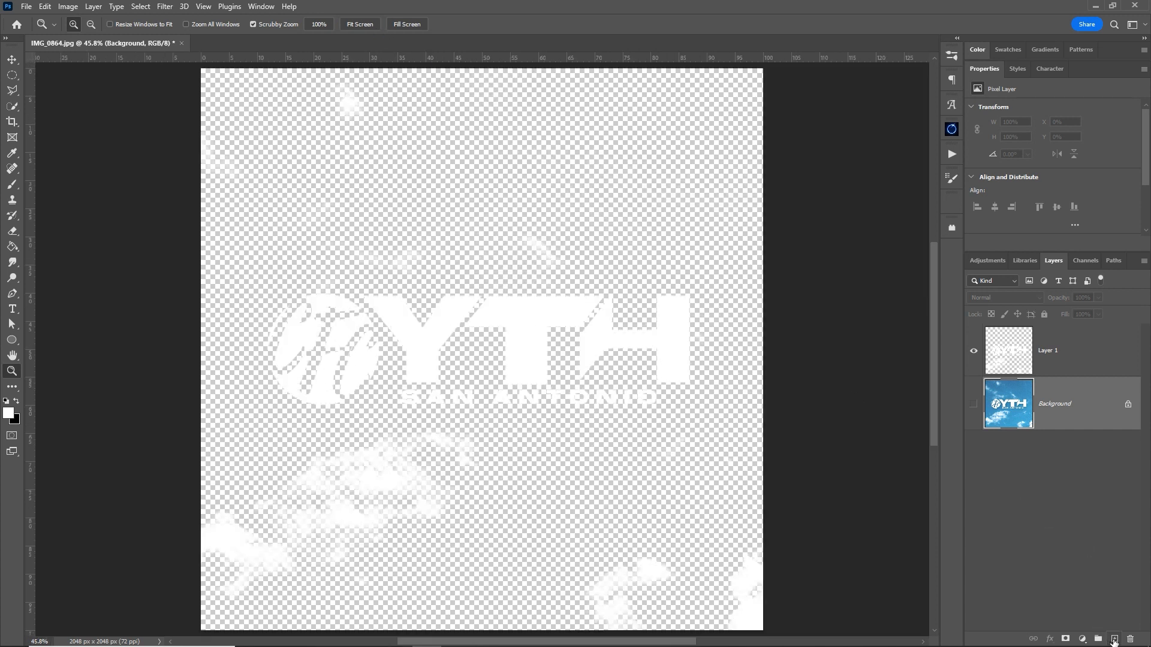
{"action": "left_click", "coordinate": [1114, 639]}
{"action": "key", "text": "g"}
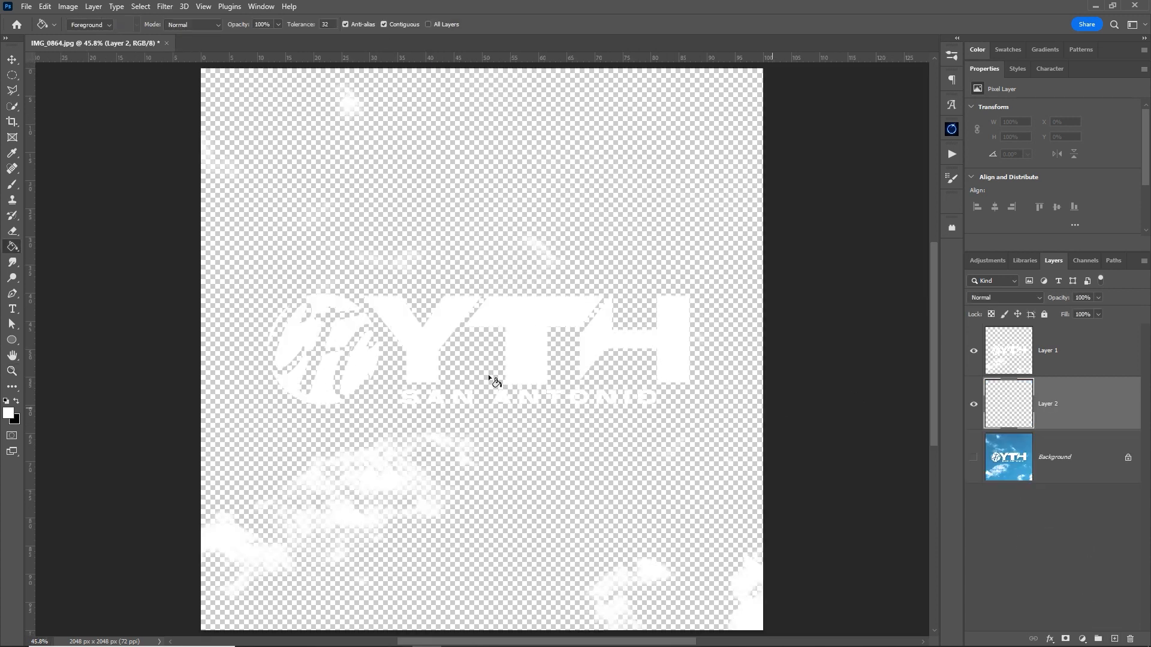
{"action": "left_click", "coordinate": [440, 367]}
{"action": "key", "text": "x"}
{"action": "left_click", "coordinate": [440, 367]}
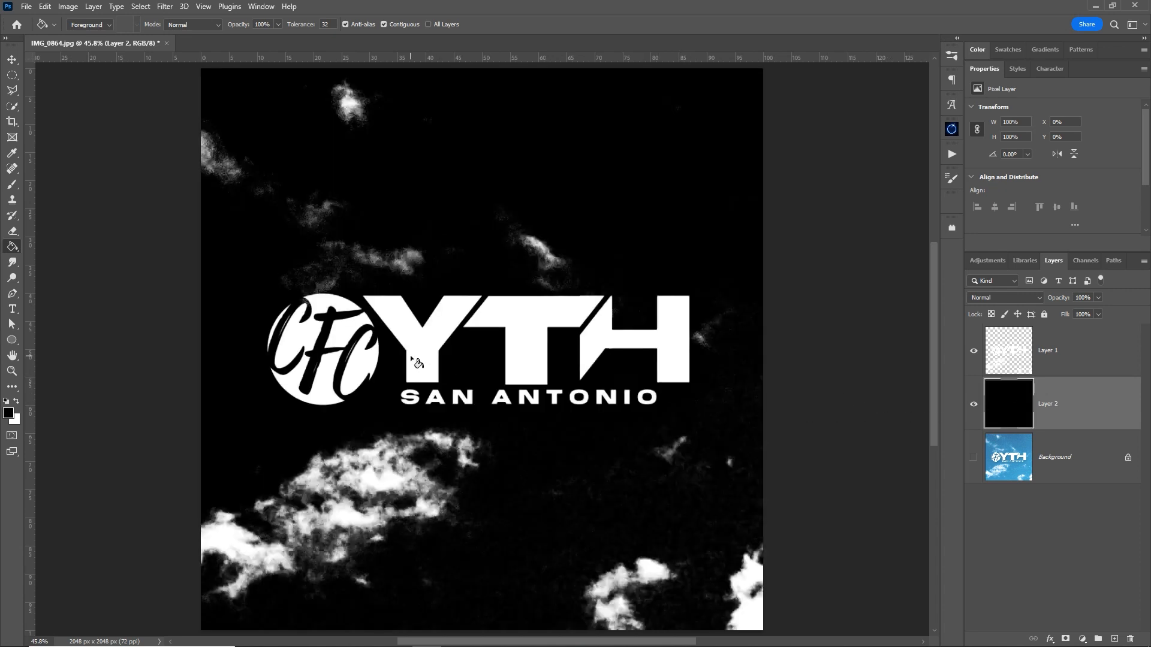
Choose a bright red foreground color and refill the layer behind the white logo with it
{"action": "left_click", "coordinate": [978, 50]}
{"action": "left_click", "coordinate": [1108, 70]}
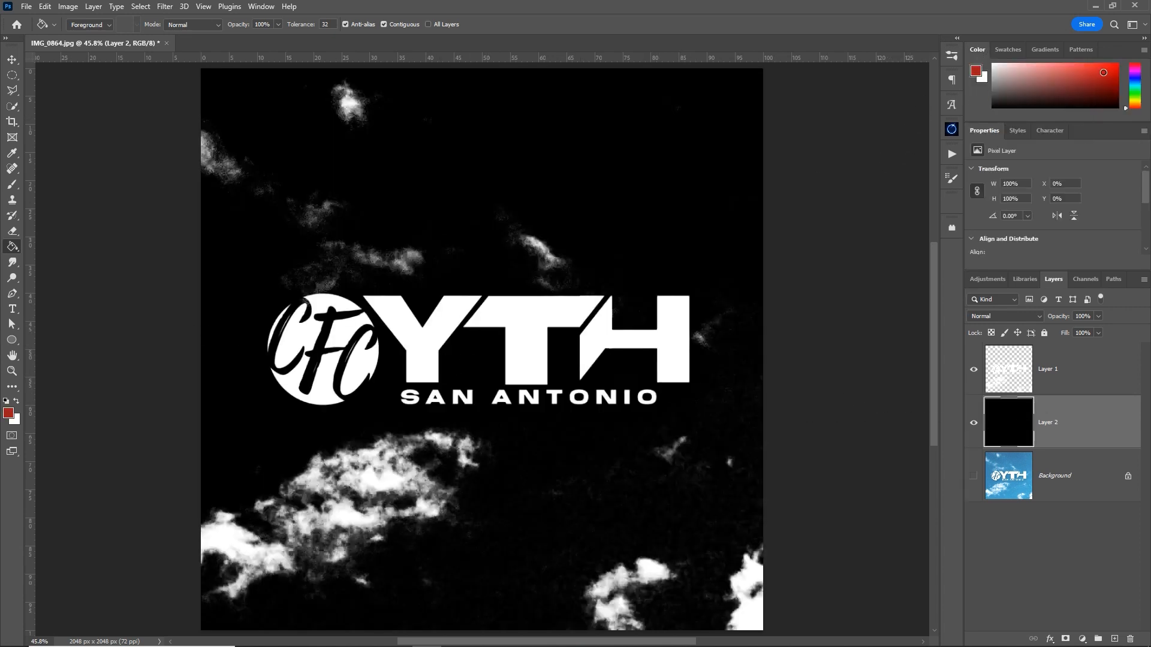
{"action": "left_click", "coordinate": [675, 291]}
{"action": "key", "text": "z"}
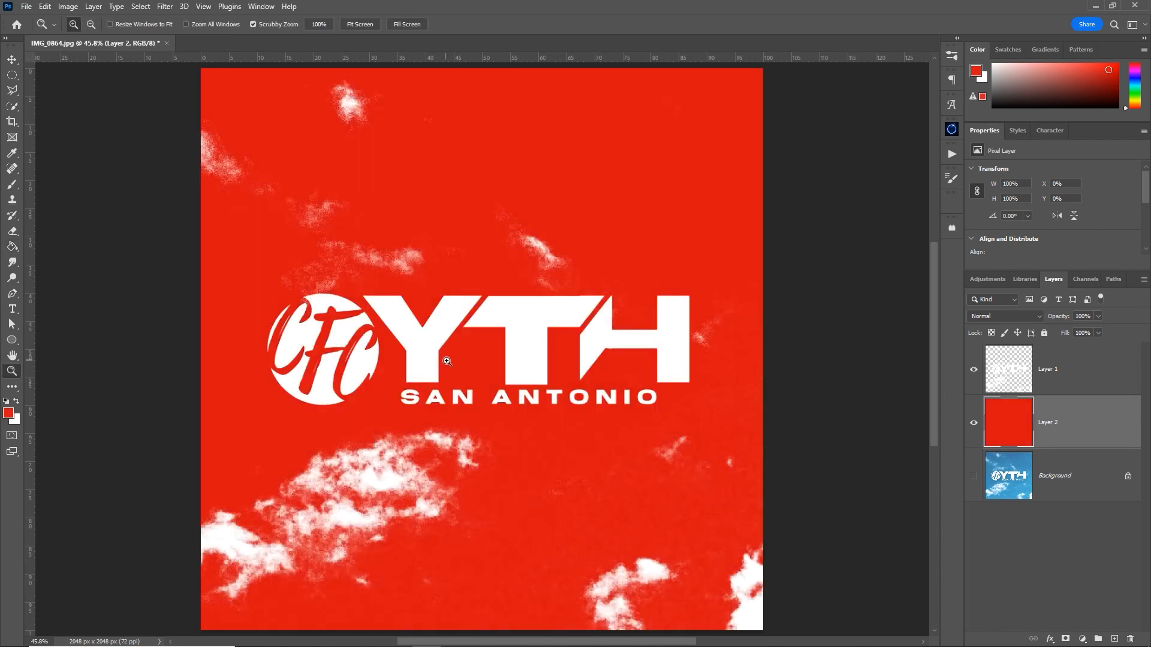
On the white logo layer, clear the cloud remnants above the logo using a rectangular marquee selection
{"action": "left_click_drag", "start_coordinate": [440, 369], "coordinate": [466, 372]}
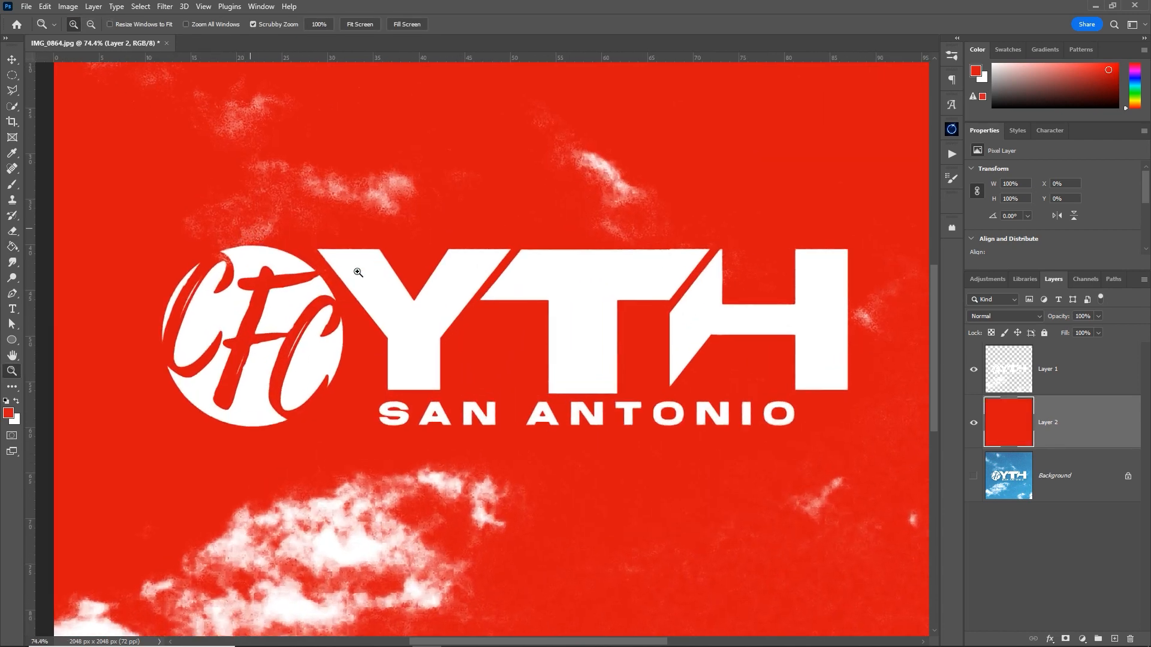
{"action": "left_click", "coordinate": [1000, 384]}
{"action": "left_click_drag", "start_coordinate": [596, 236], "coordinate": [661, 303]}
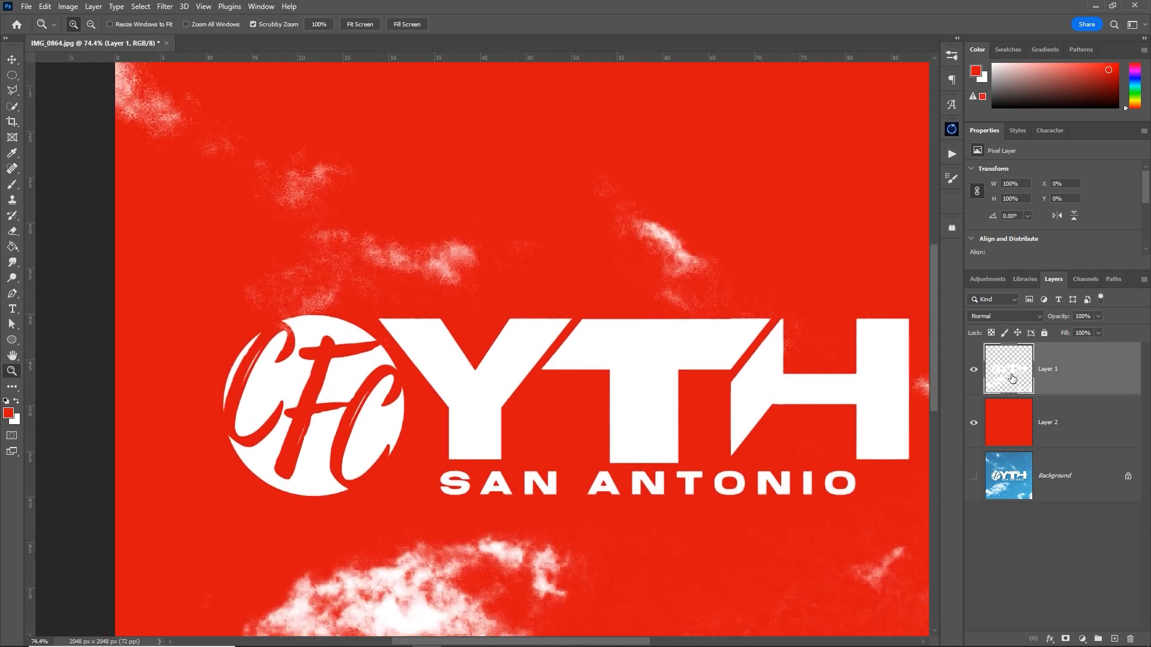
{"action": "left_click_drag", "start_coordinate": [464, 287], "coordinate": [460, 317]}
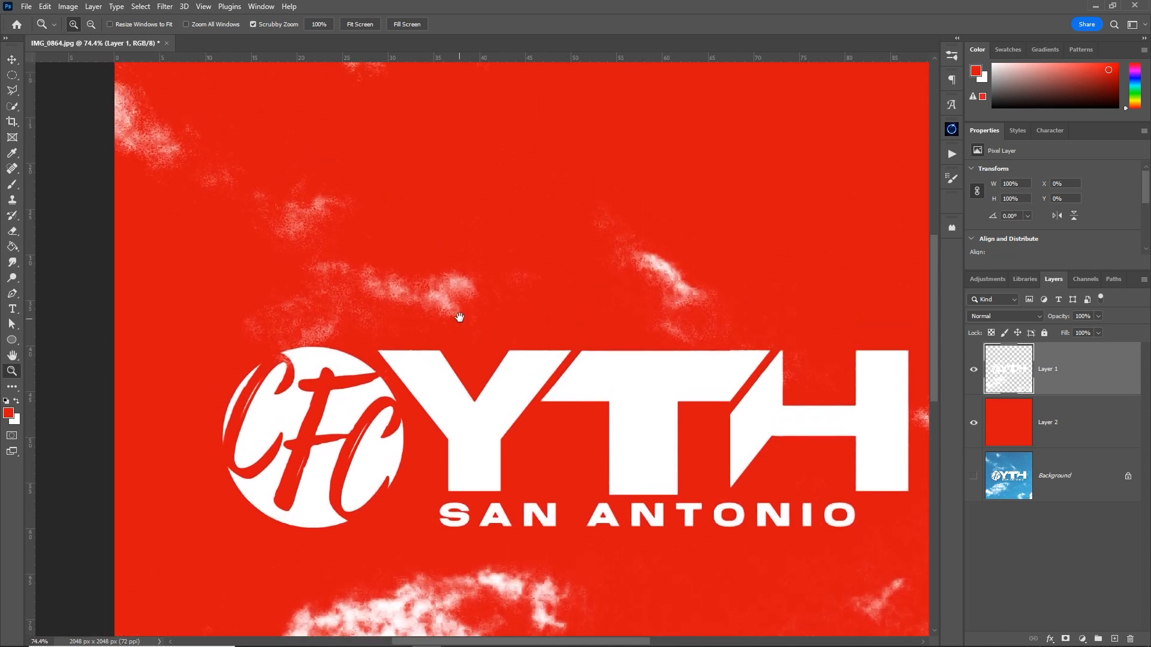
{"action": "key", "text": "b"}
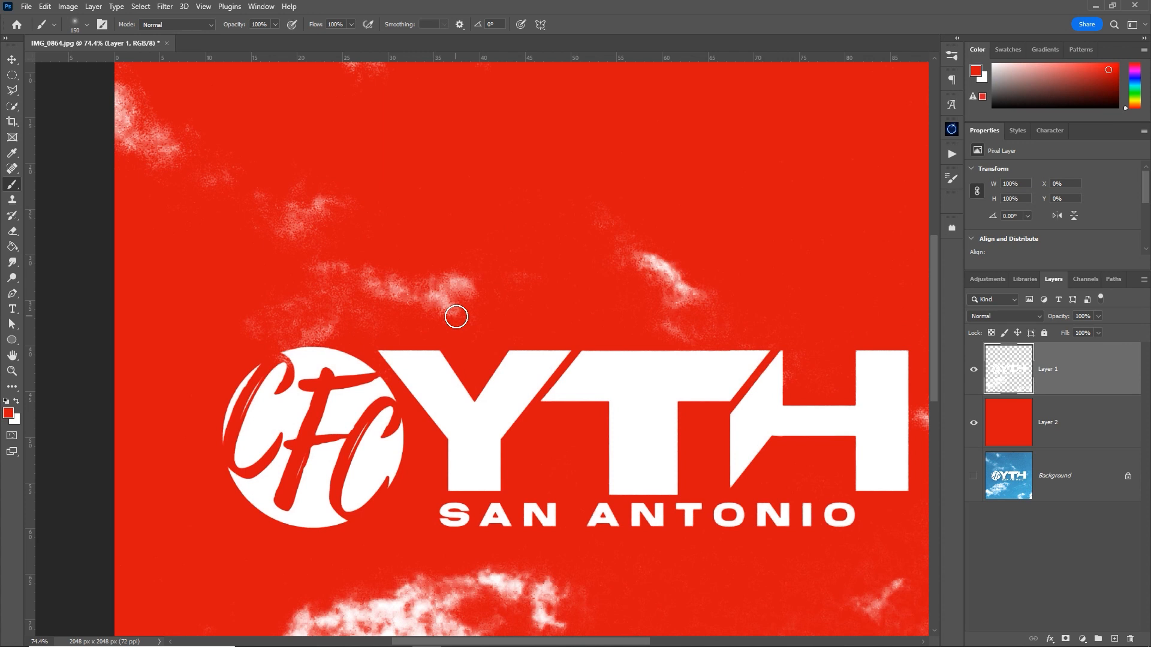
{"action": "key", "text": "m"}
{"action": "left_click_drag", "start_coordinate": [100, 72], "coordinate": [825, 316]}
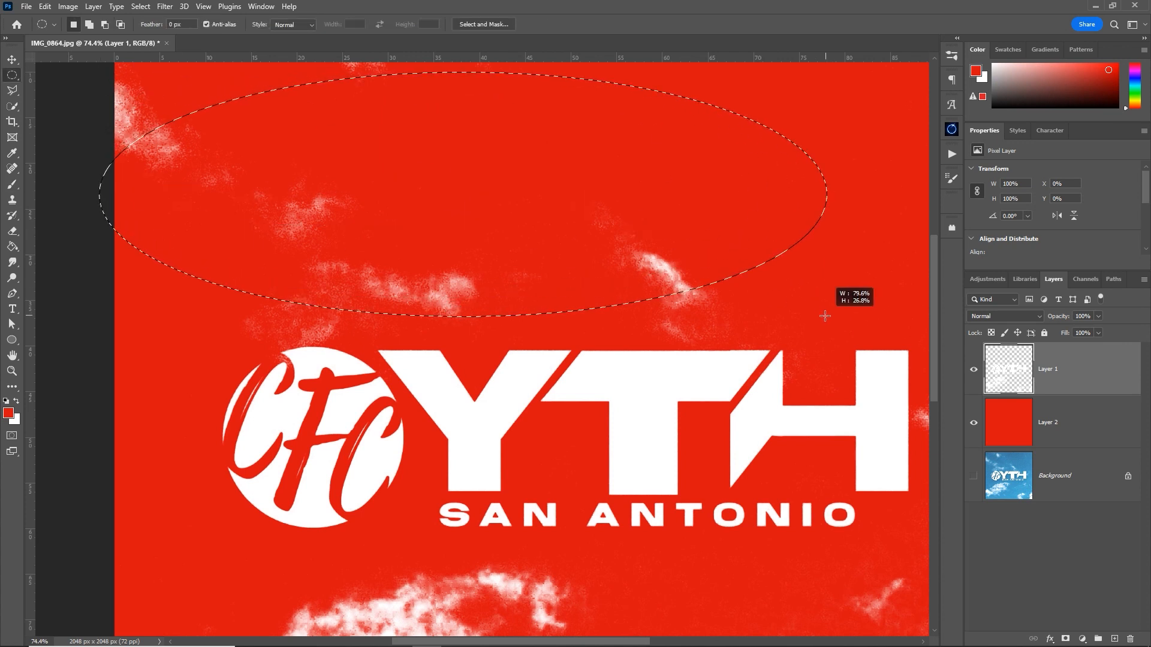
{"action": "right_click", "coordinate": [12, 74]}
{"action": "left_click", "coordinate": [66, 73]}
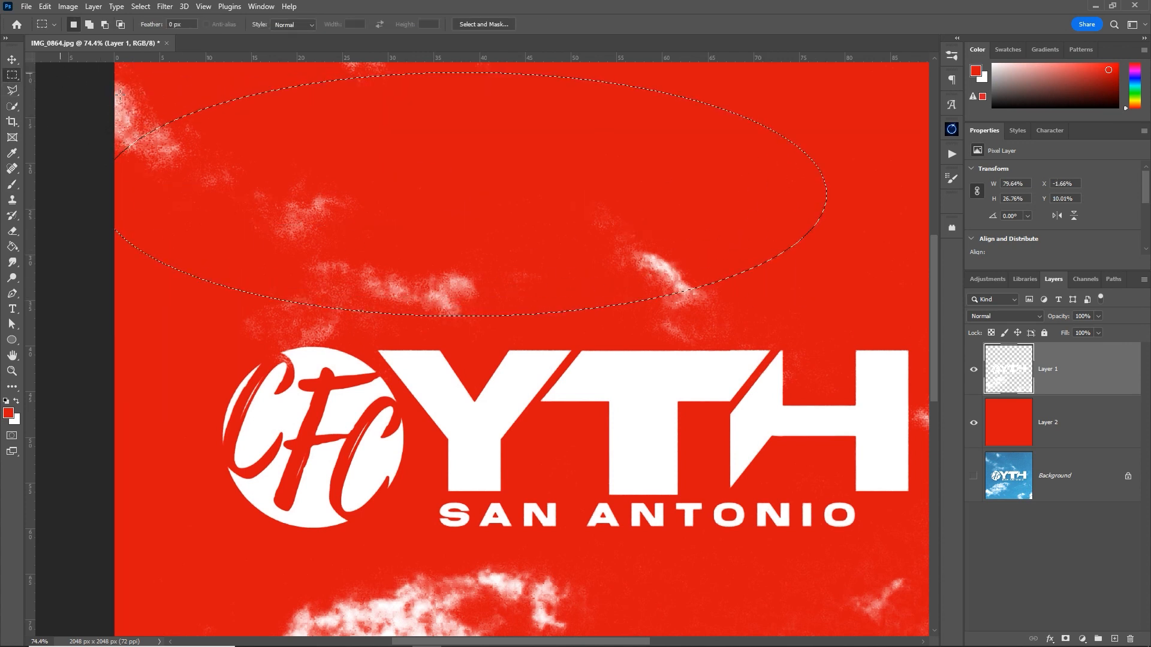
{"action": "left_click_drag", "start_coordinate": [114, 66], "coordinate": [876, 346]}
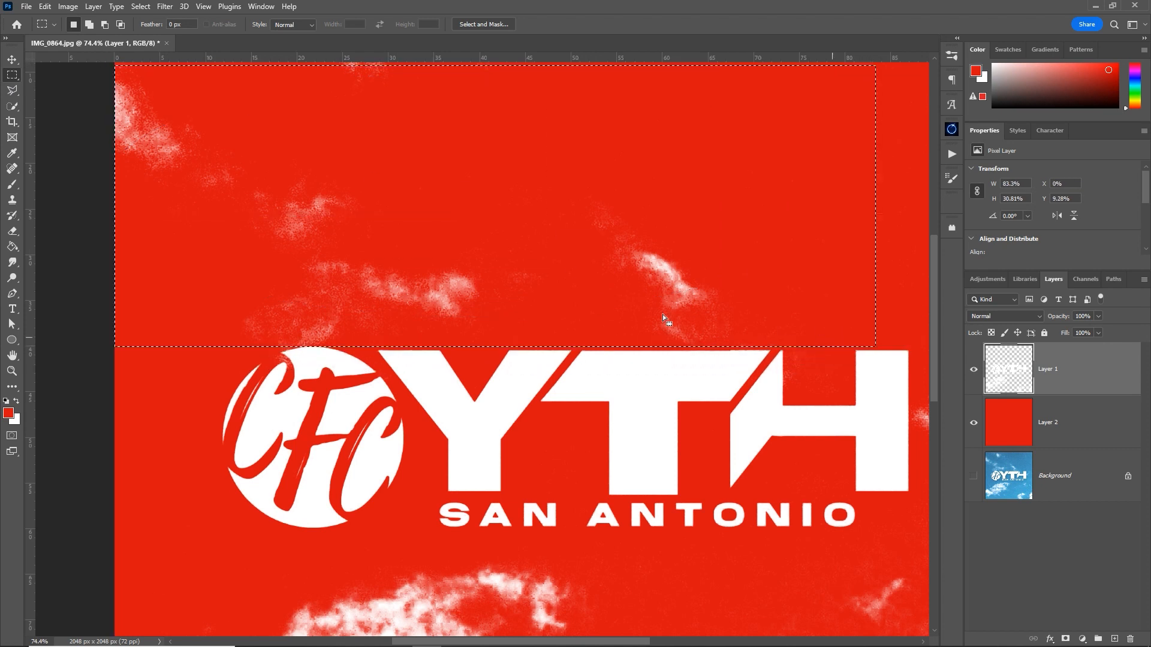
{"action": "key", "text": "Delete"}
Delete the cloud patches below the logo with two rectangular selections, covering the lower-left and lower-right areas of the canvas
{"action": "left_click_drag", "start_coordinate": [699, 494], "coordinate": [649, 217]}
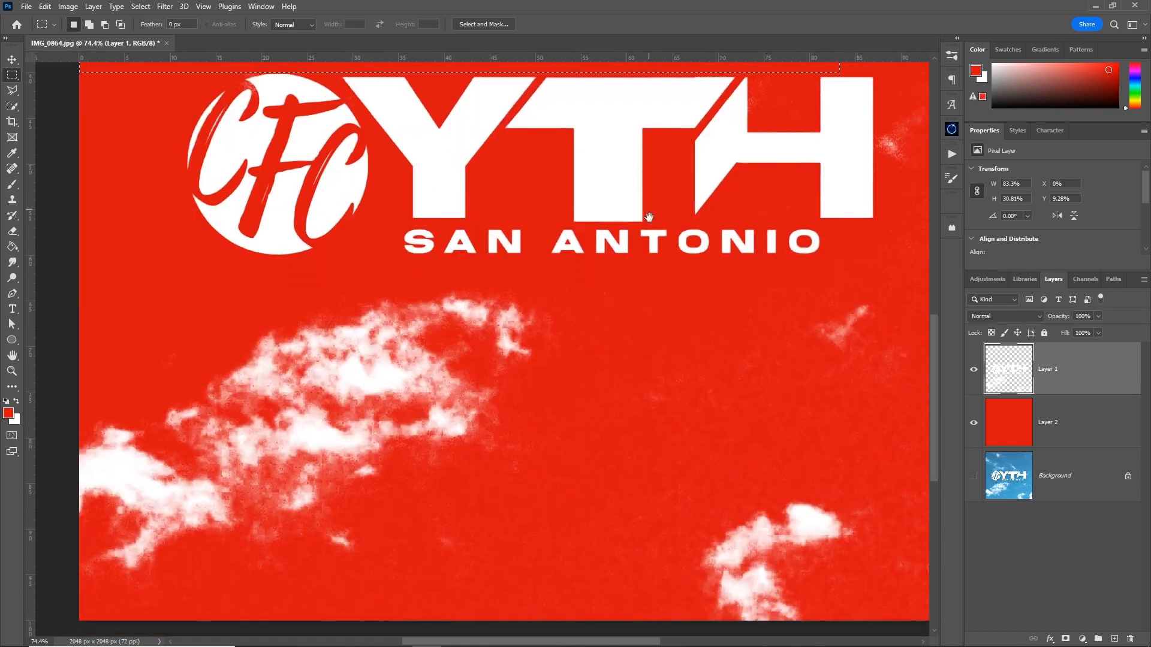
{"action": "left_click_drag", "start_coordinate": [69, 261], "coordinate": [660, 557]}
{"action": "key", "text": "Delete"}
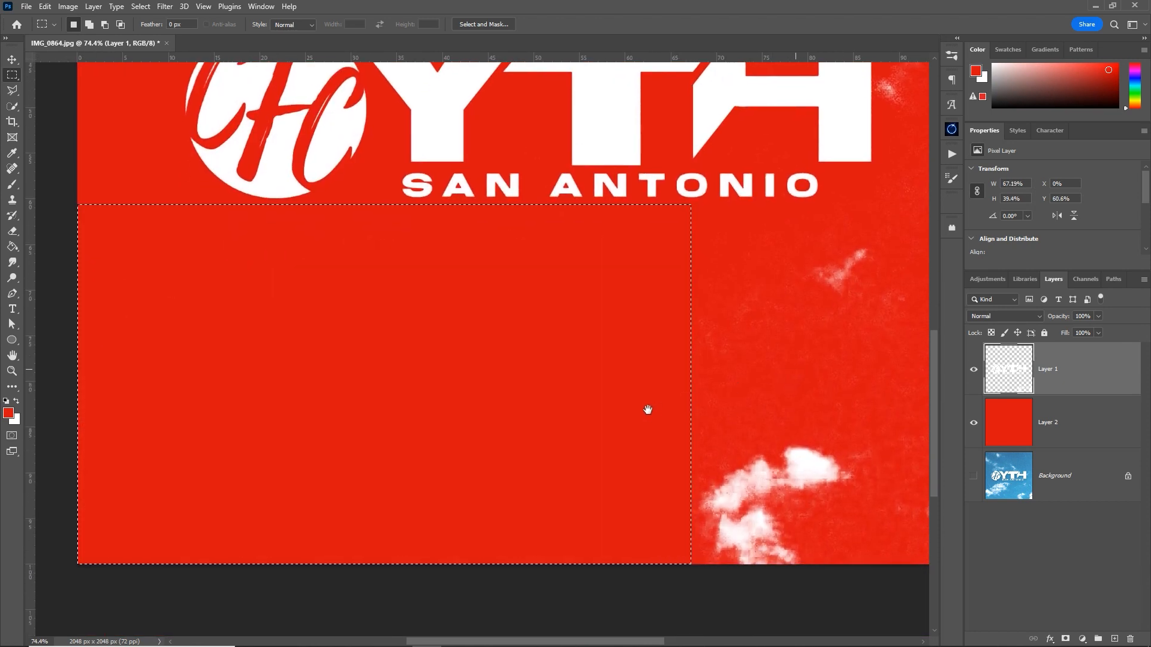
{"action": "left_click_drag", "start_coordinate": [648, 410], "coordinate": [477, 454]}
{"action": "left_click_drag", "start_coordinate": [501, 242], "coordinate": [899, 641]}
{"action": "key", "text": "Delete"}
Delete the remaining cloud specks beside the letter H and near the canvas's upper edge using rectangular selections
{"action": "scroll", "coordinate": [788, 439], "scroll_direction": "up", "scroll_amount": 5}
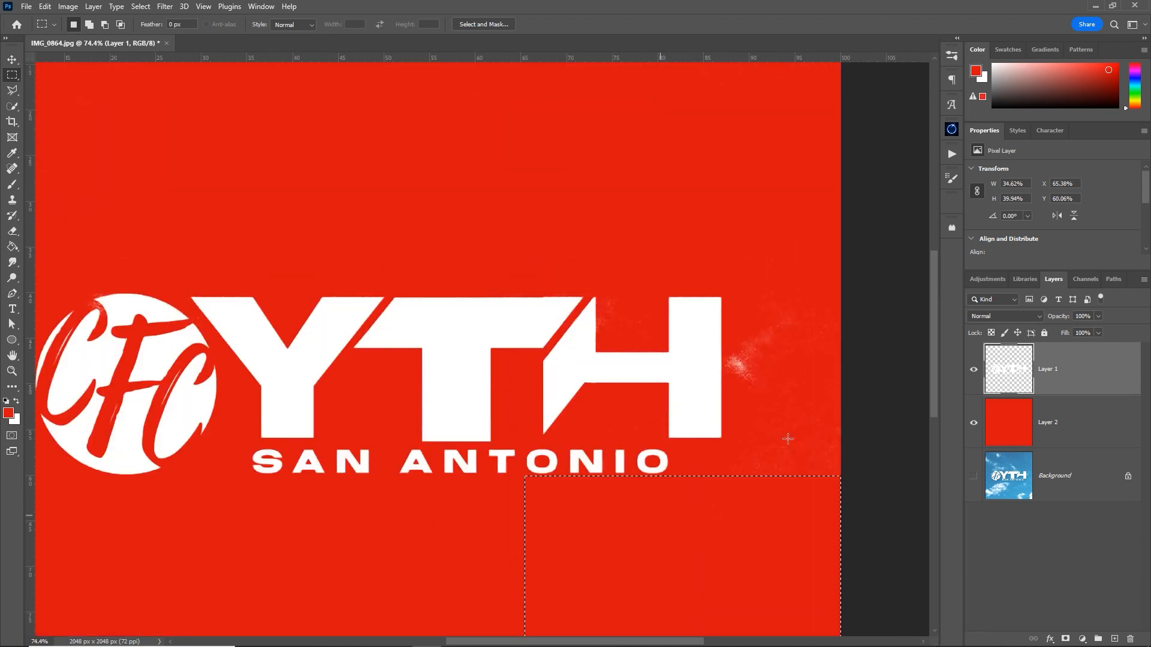
{"action": "left_click_drag", "start_coordinate": [886, 536], "coordinate": [721, 213]}
{"action": "key", "text": "Delete"}
{"action": "left_click_drag", "start_coordinate": [639, 213], "coordinate": [668, 395]}
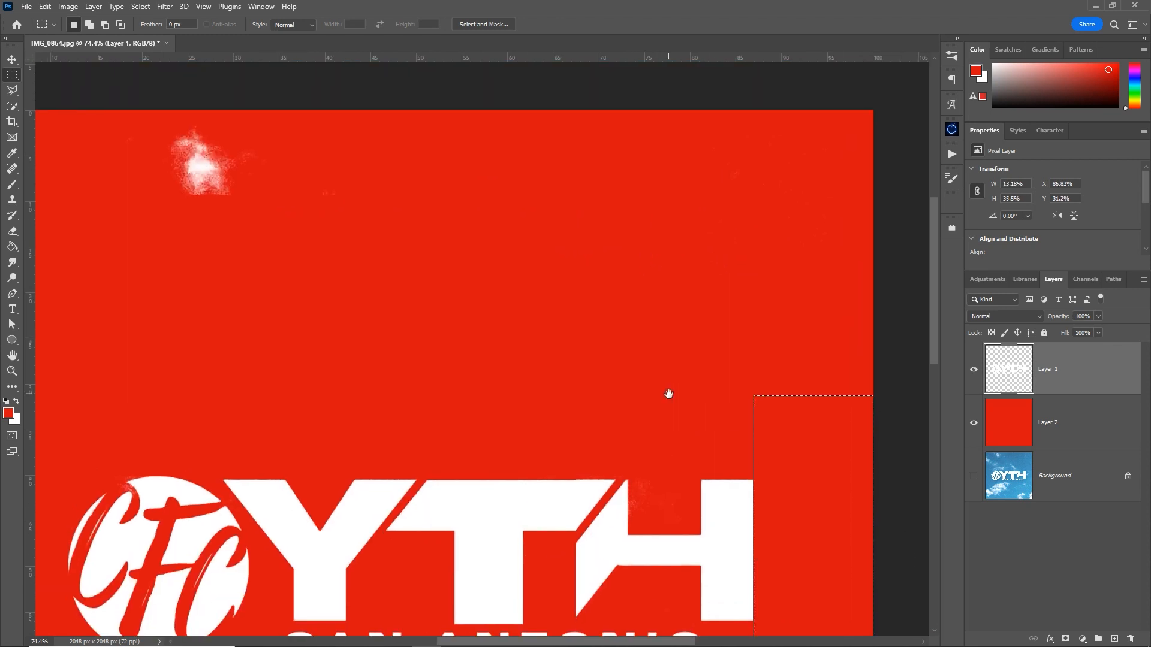
{"action": "left_click_drag", "start_coordinate": [484, 294], "coordinate": [18, 69]}
{"action": "key", "text": "Delete"}
Check the logo's edges up close, then hide the red layer and clear the selection
{"action": "left_click_drag", "start_coordinate": [298, 405], "coordinate": [342, 257]}
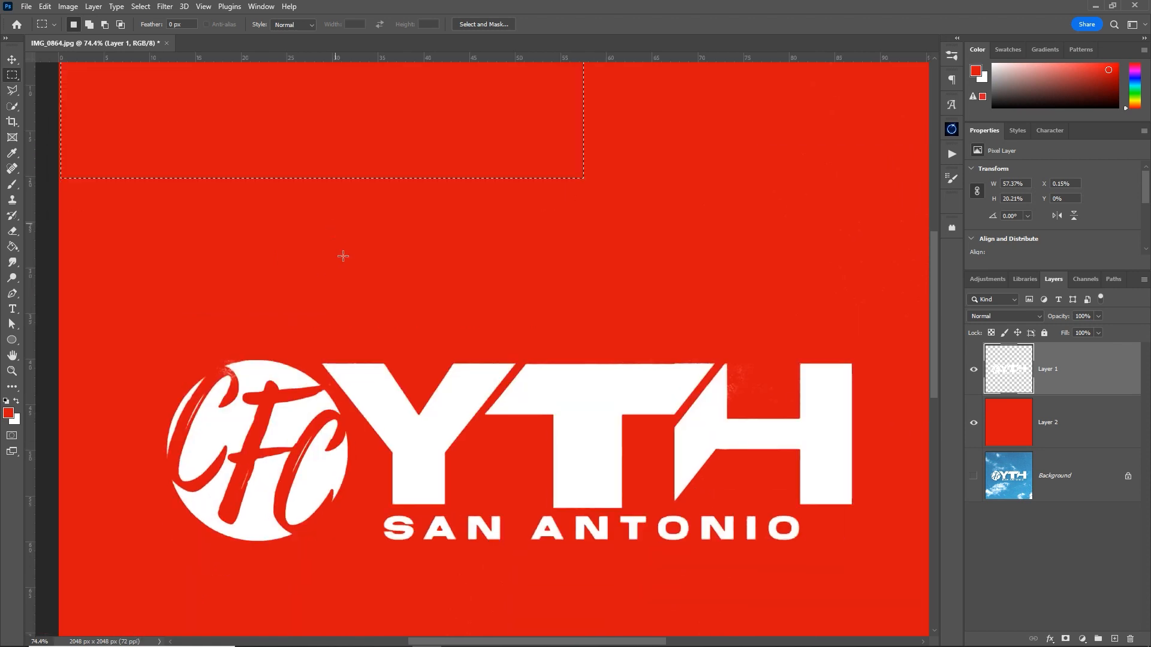
{"action": "key", "text": "z"}
{"action": "left_click_drag", "start_coordinate": [411, 447], "coordinate": [382, 317]}
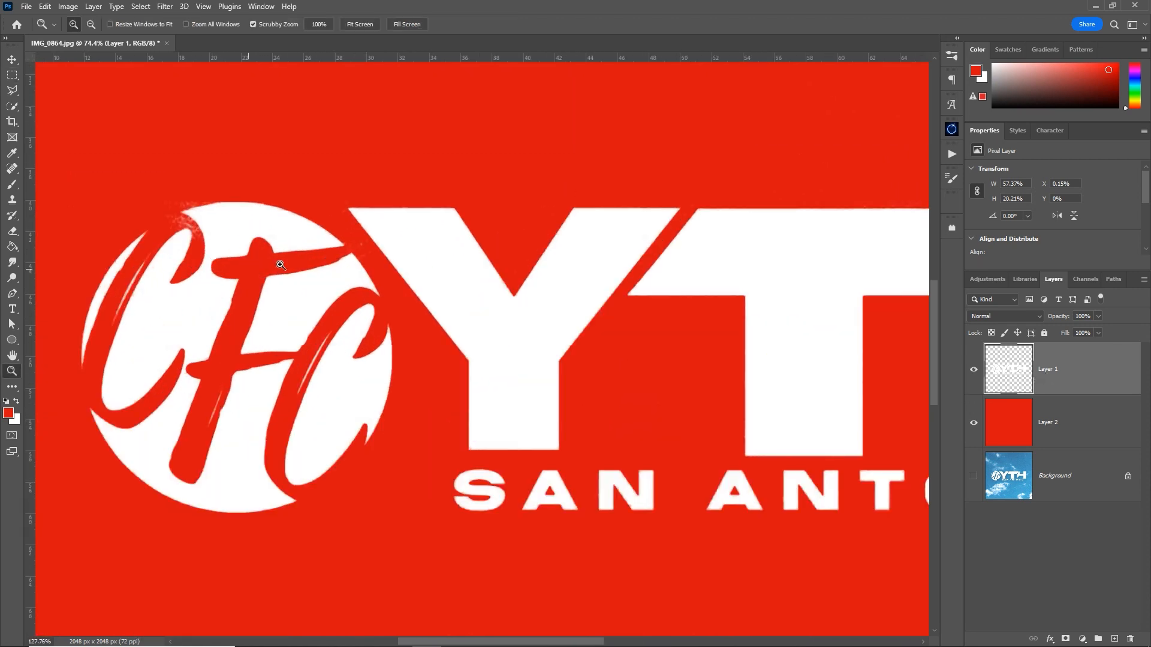
{"action": "left_click_drag", "start_coordinate": [219, 270], "coordinate": [281, 265]}
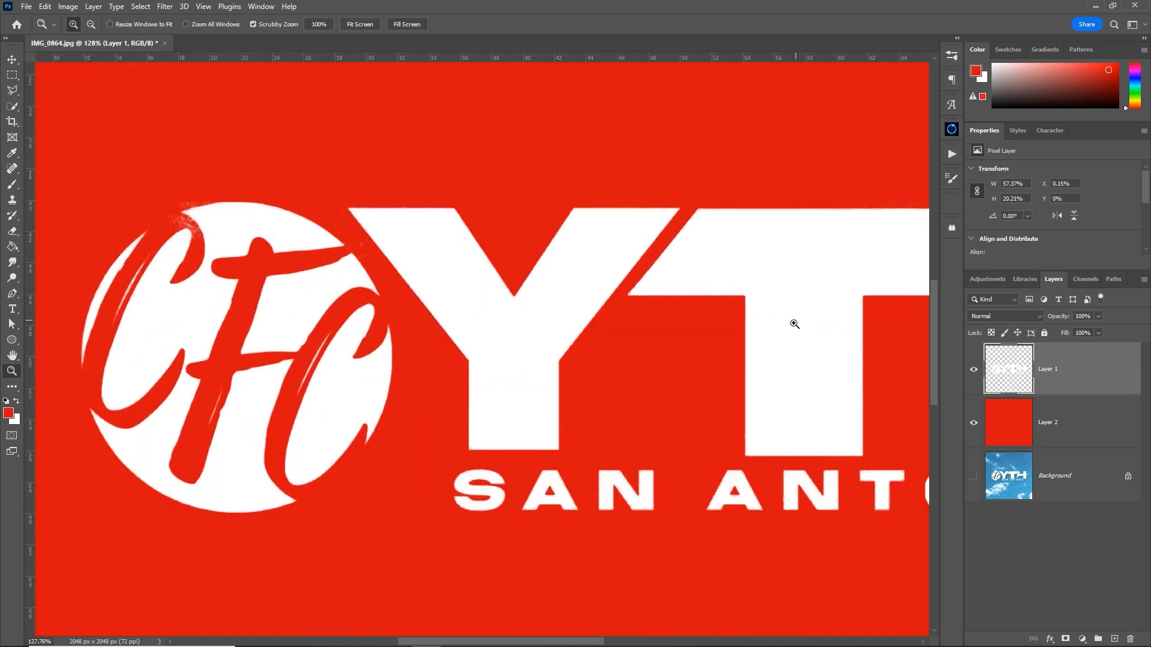
{"action": "left_click", "coordinate": [972, 425]}
{"action": "left_click_drag", "start_coordinate": [696, 367], "coordinate": [483, 348]}
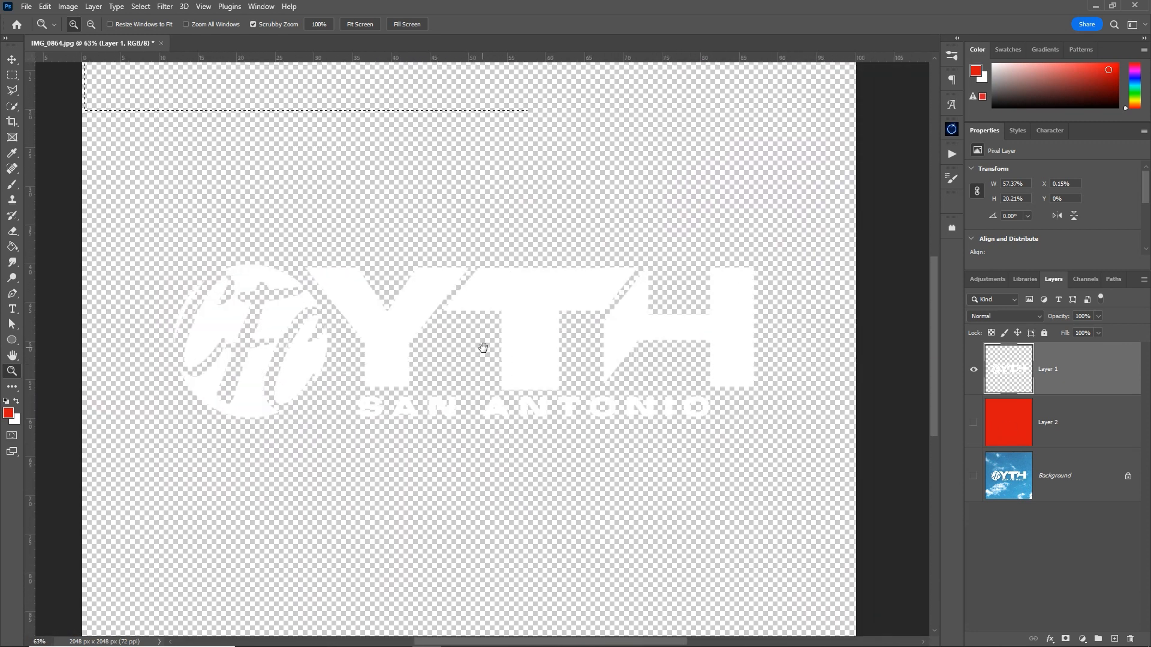
{"action": "key", "text": "ctrl+d"}
Save a copy of the transparent logo in Downloads as a PNG named "IMG_0864 alpha"
{"action": "left_click", "coordinate": [26, 7]}
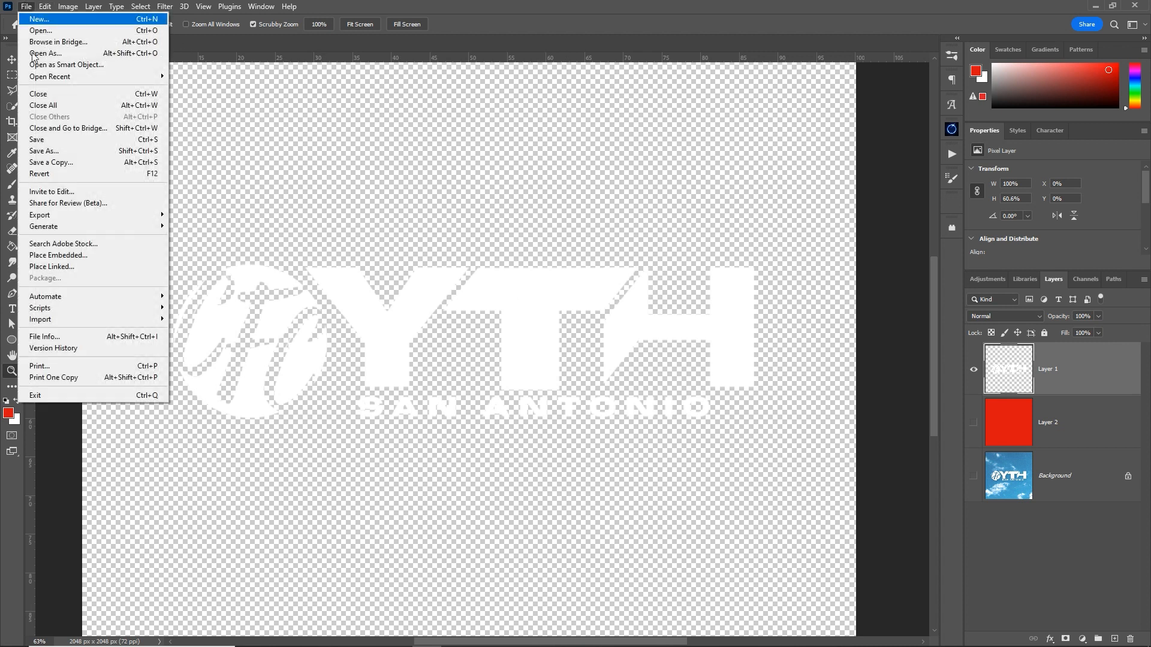
{"action": "left_click", "coordinate": [59, 163]}
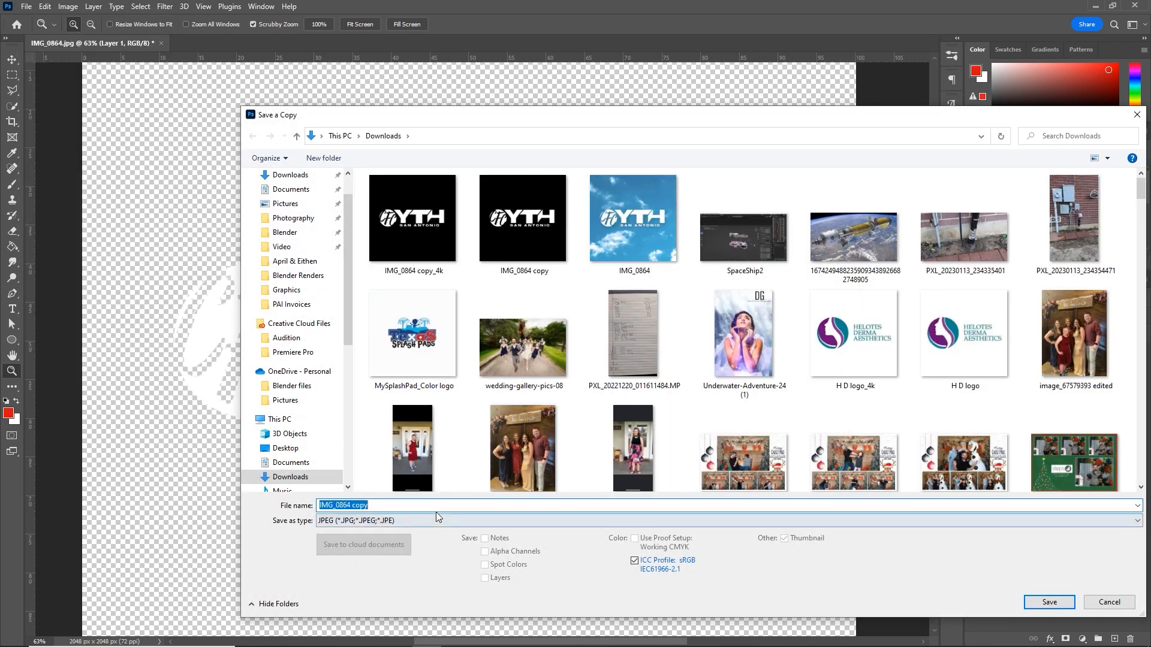
{"action": "left_click", "coordinate": [413, 505]}
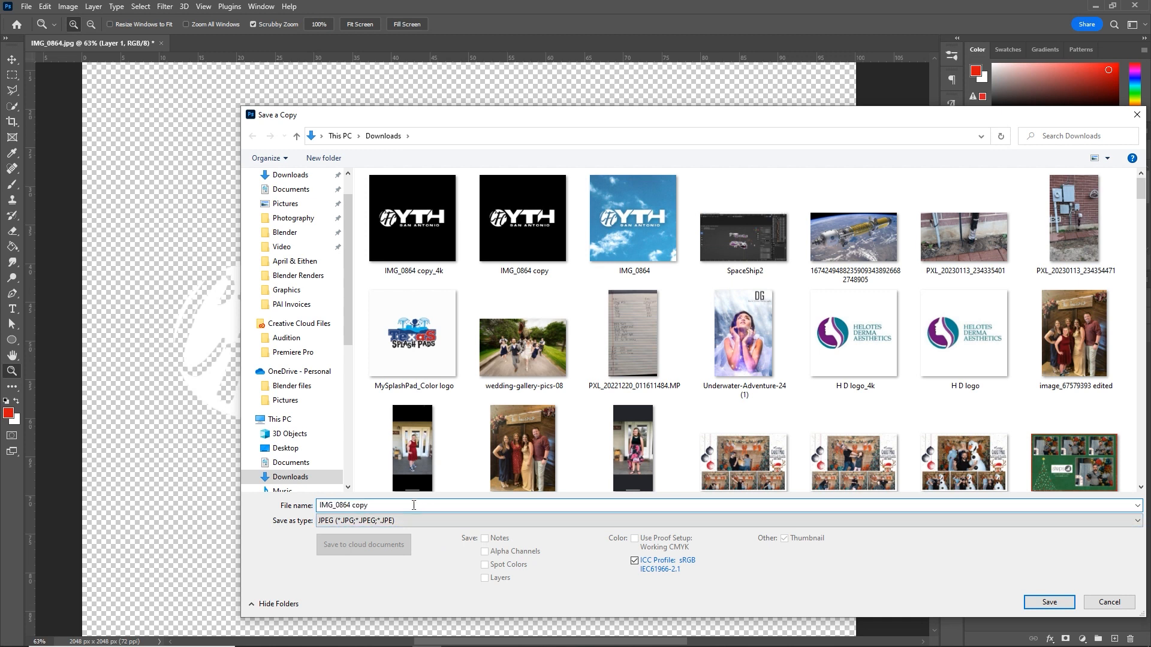
{"action": "key", "text": "BackSpace"}
{"action": "key", "text": "BackSpace"}
{"action": "type", "text": "alp"}
{"action": "left_click", "coordinate": [426, 520]}
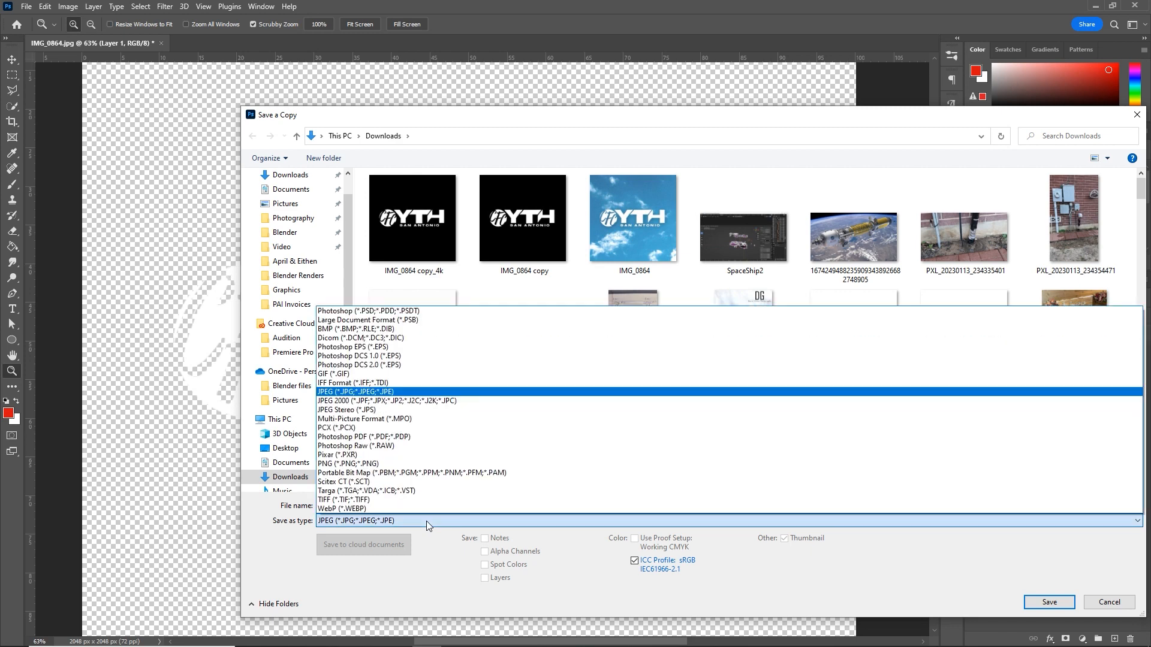
{"action": "left_click", "coordinate": [420, 464]}
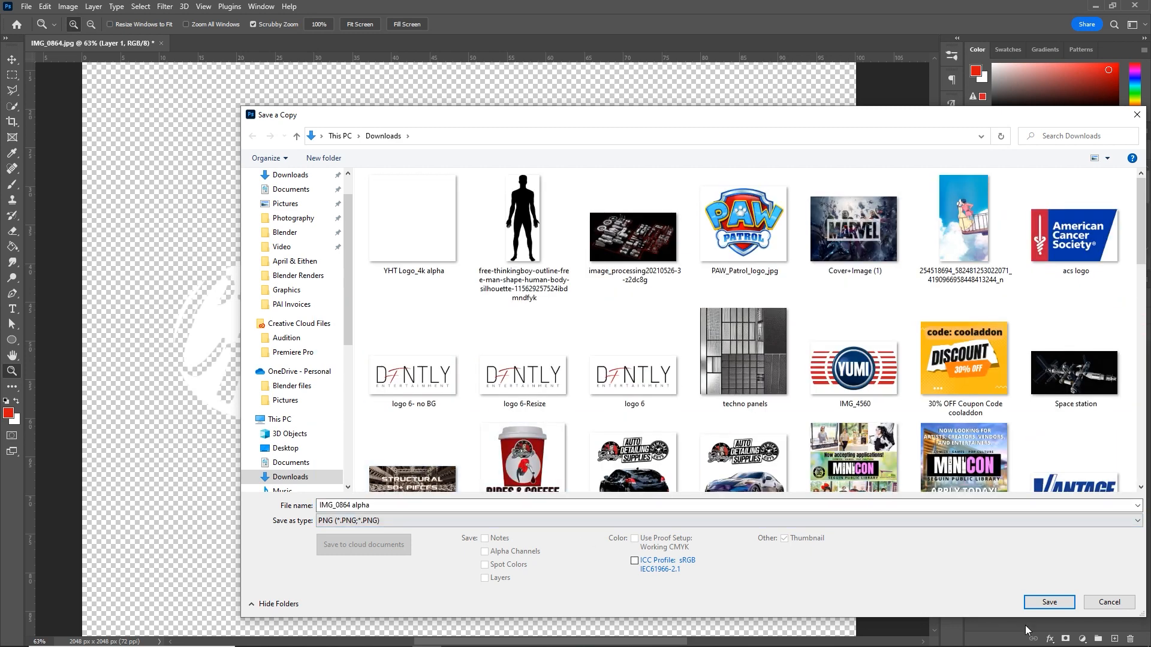
{"action": "left_click", "coordinate": [1068, 607]}
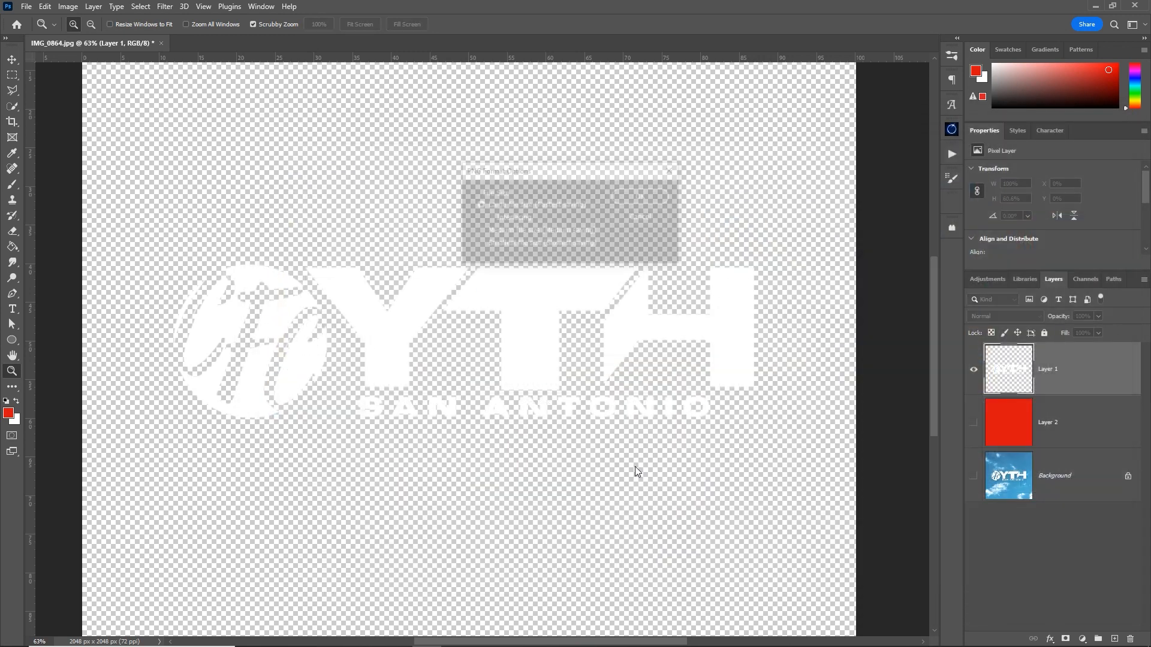
{"action": "left_click", "coordinate": [644, 196]}
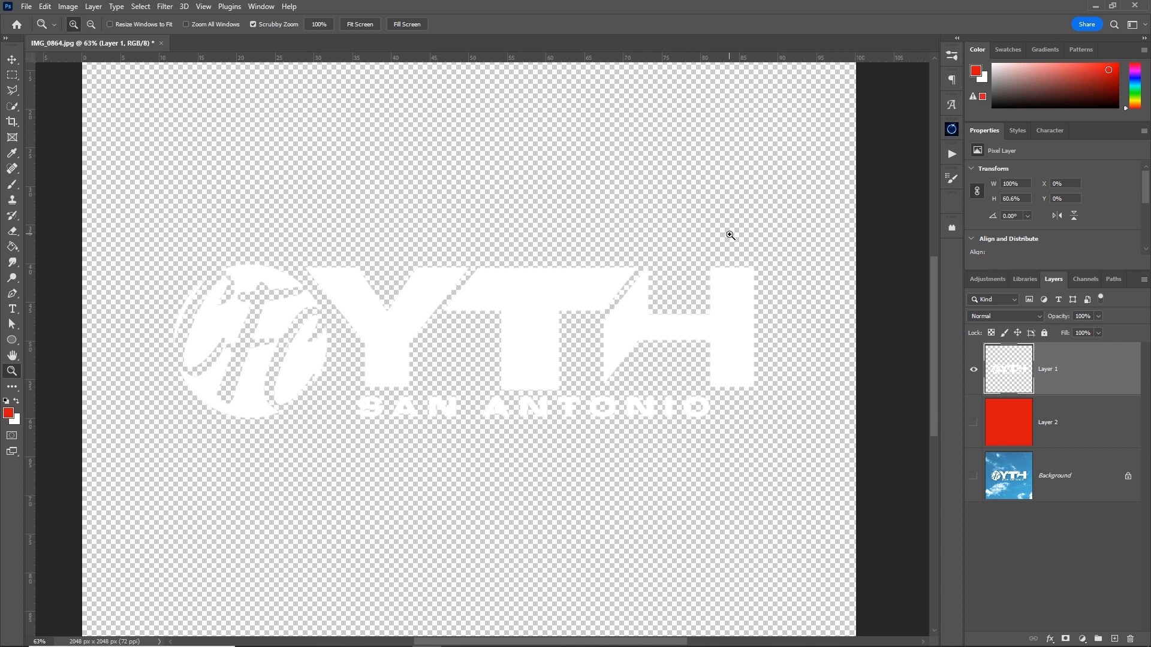
Show the Background layer temporarily to examine the shadow around the original logo, and hide it again
{"action": "left_click", "coordinate": [974, 476]}
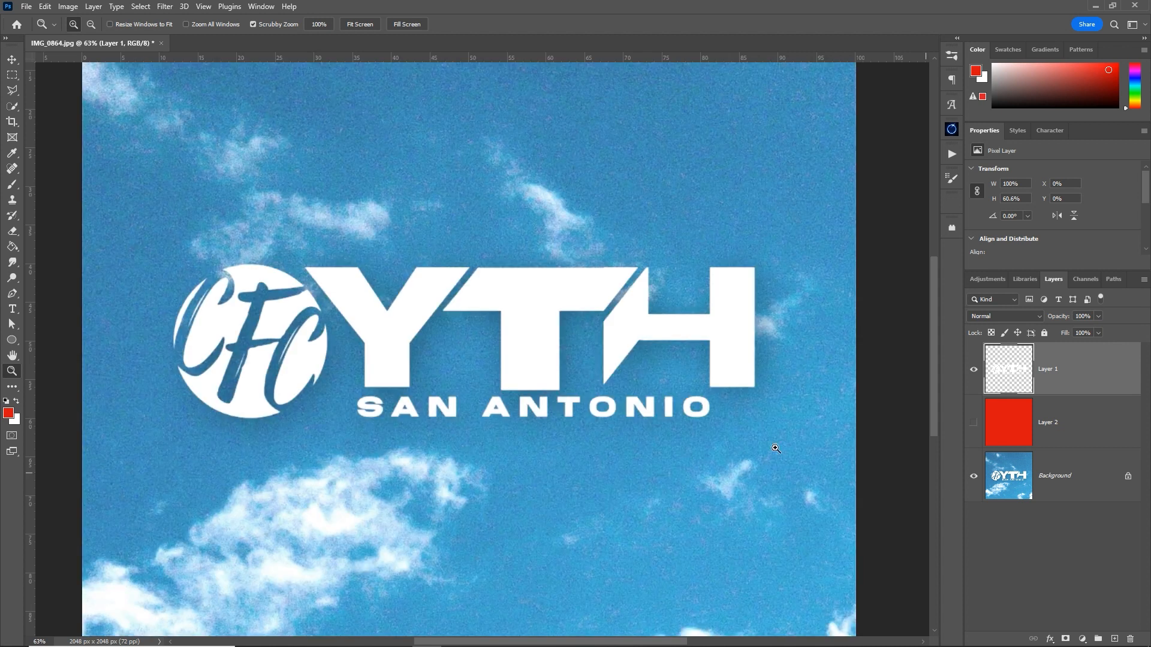
{"action": "mouse_move", "coordinate": [423, 329]}
{"action": "left_mouse_down"}
{"action": "mouse_move", "coordinate": [503, 327]}
{"action": "mouse_move", "coordinate": [408, 335]}
{"action": "left_mouse_up"}
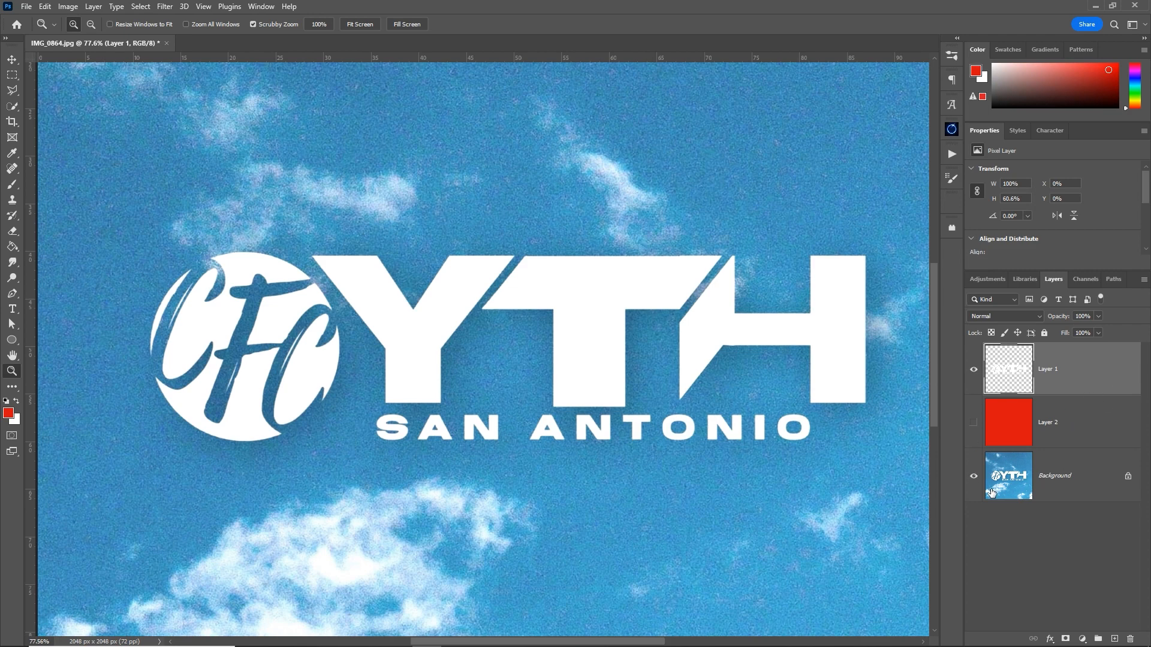
{"action": "left_click", "coordinate": [973, 477]}
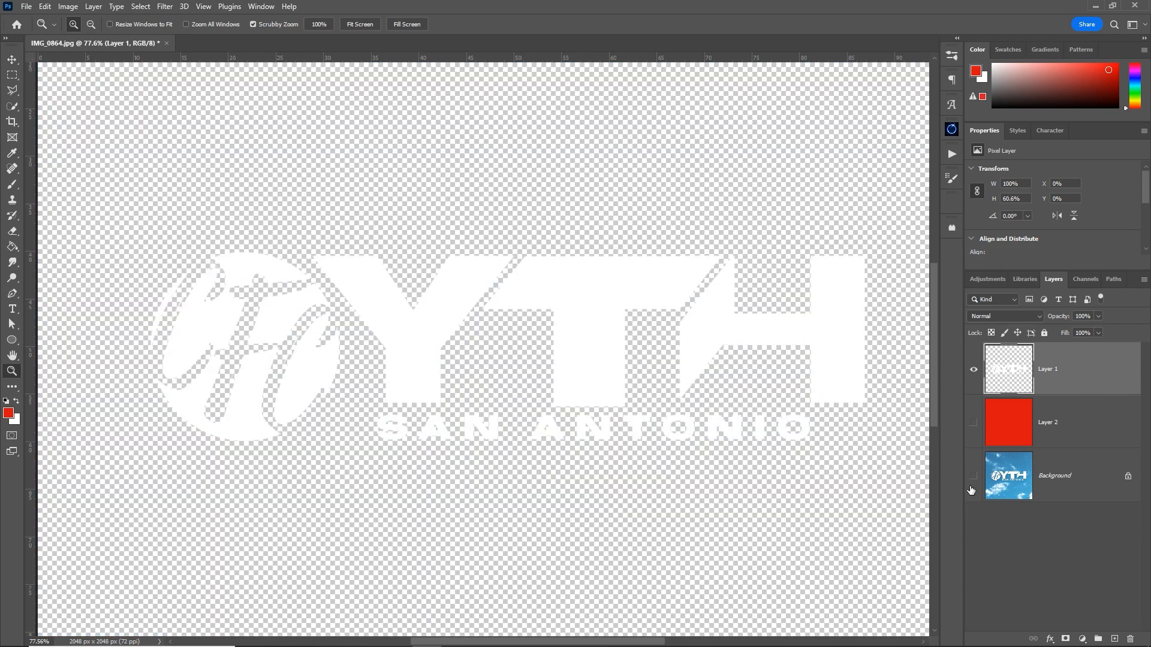
Show the red layer and give the white logo layer a drop shadow with 114° angle, 27 px distance and 76 px size
{"action": "left_click", "coordinate": [973, 423]}
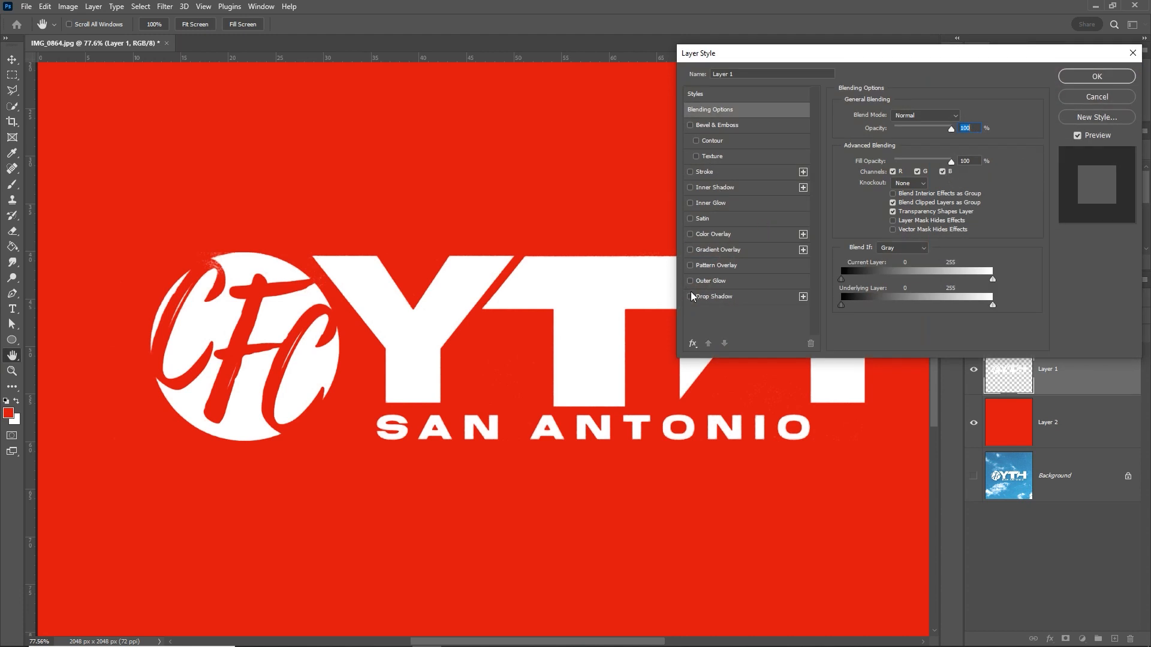
{"action": "left_click", "coordinate": [693, 296]}
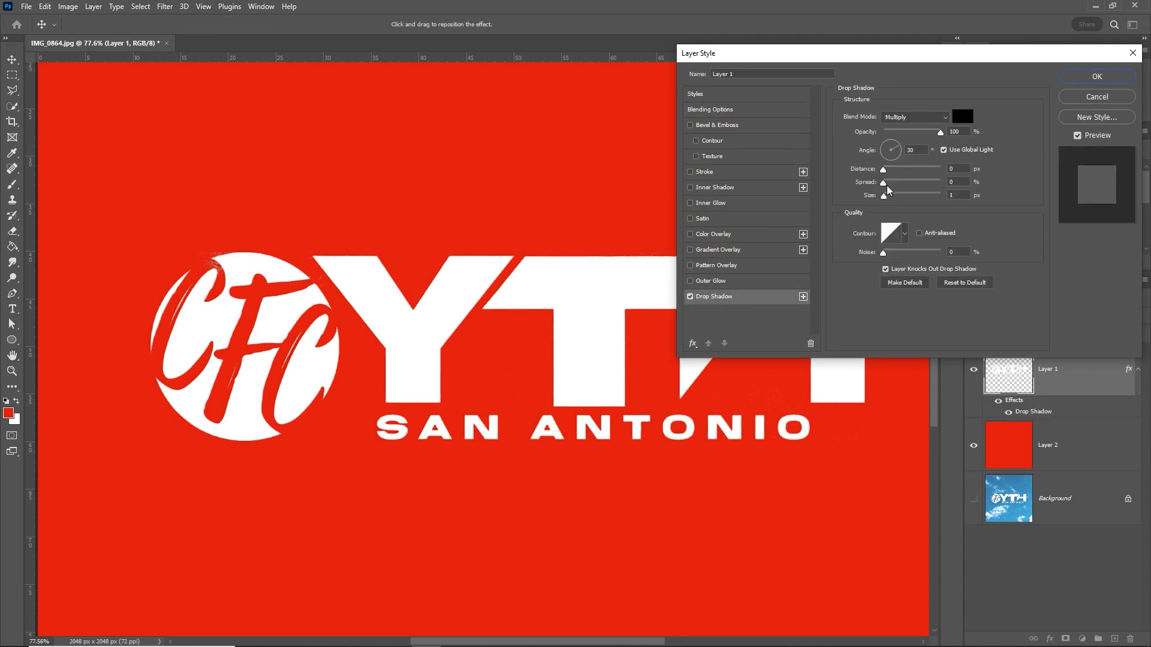
{"action": "left_click_drag", "start_coordinate": [883, 170], "coordinate": [884, 143]}
{"action": "left_click_drag", "start_coordinate": [886, 195], "coordinate": [902, 173]}
{"action": "left_click", "coordinate": [898, 197]}
{"action": "mouse_move", "coordinate": [939, 133]}
{"action": "left_mouse_down"}
{"action": "mouse_move", "coordinate": [904, 135]}
{"action": "mouse_move", "coordinate": [948, 131]}
{"action": "left_mouse_up"}
{"action": "mouse_move", "coordinate": [896, 146]}
{"action": "left_mouse_down"}
{"action": "mouse_move", "coordinate": [895, 159]}
{"action": "mouse_move", "coordinate": [887, 142]}
{"action": "left_mouse_up"}
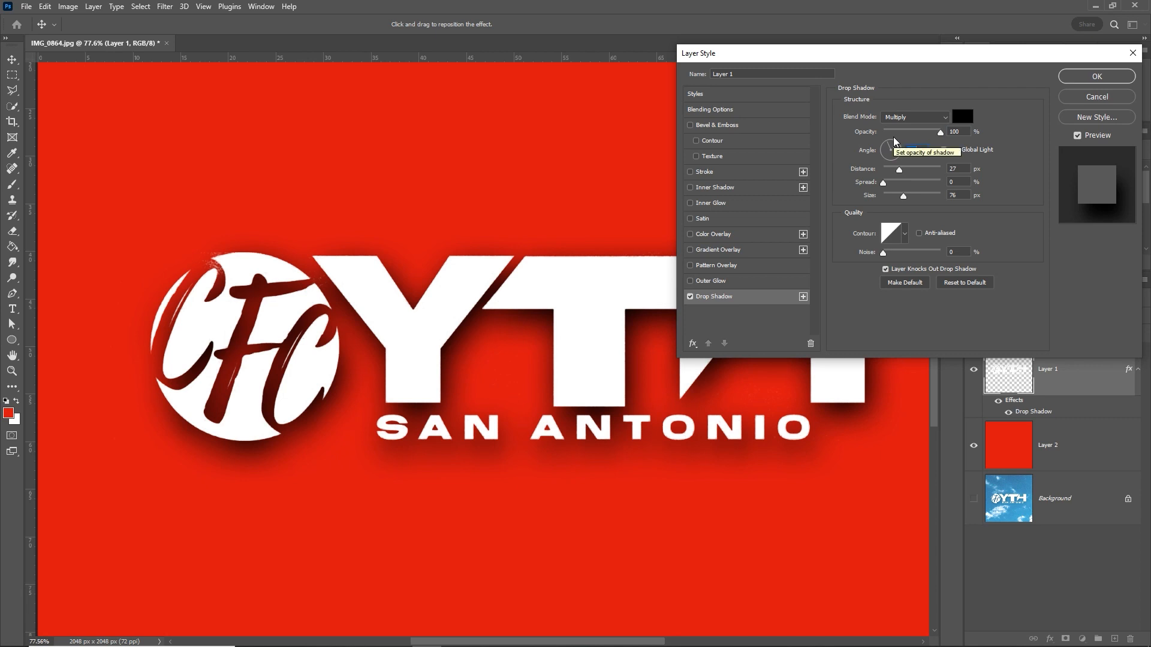
Set the drop shadow to 51% opacity, 29 px distance and 38 px size, and apply the layer style
{"action": "left_click_drag", "start_coordinate": [886, 58], "coordinate": [776, 85]}
{"action": "mouse_move", "coordinate": [815, 161]}
{"action": "left_mouse_down"}
{"action": "mouse_move", "coordinate": [792, 160]}
{"action": "mouse_move", "coordinate": [801, 160]}
{"action": "left_mouse_up"}
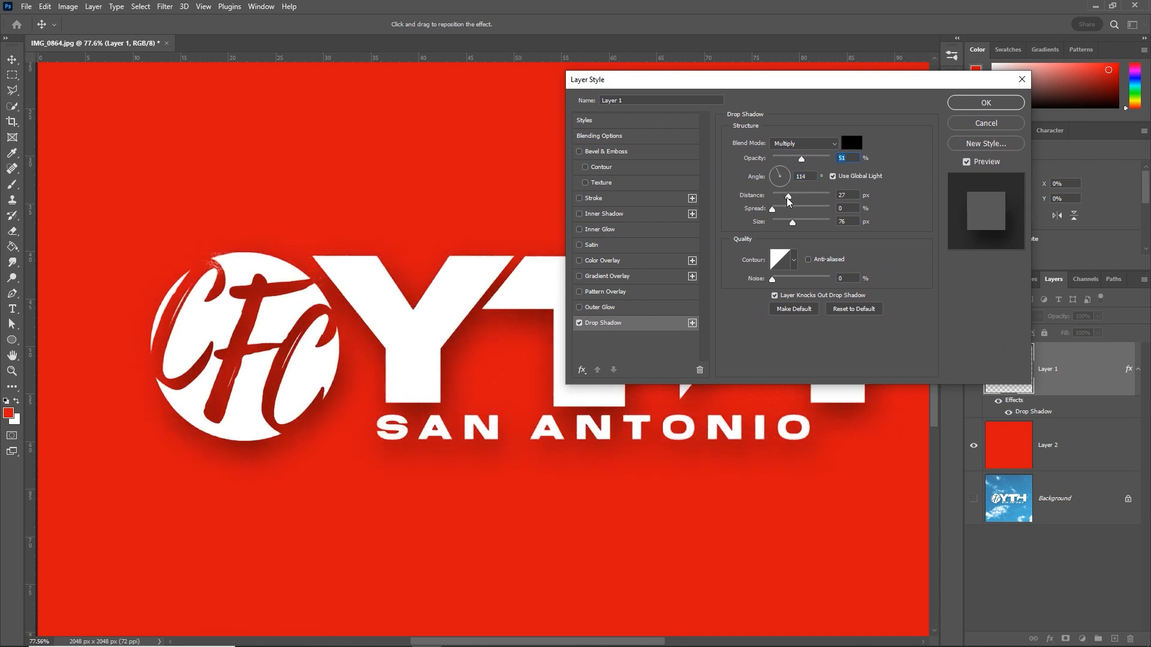
{"action": "left_click_drag", "start_coordinate": [789, 201], "coordinate": [790, 201]}
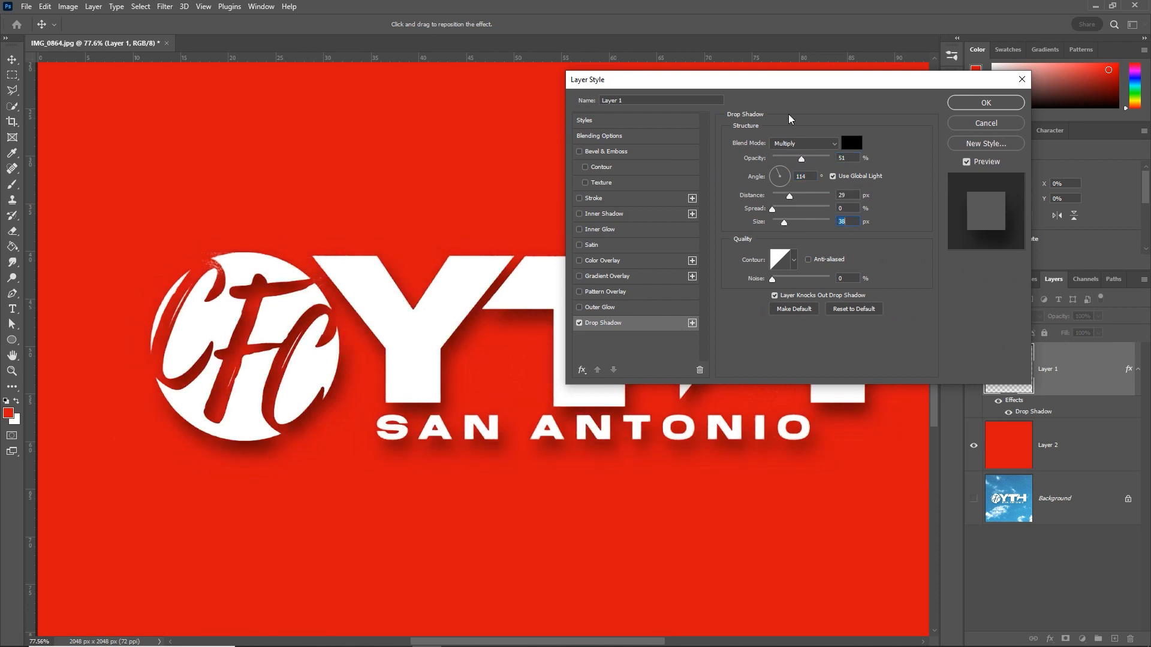
{"action": "left_click_drag", "start_coordinate": [779, 94], "coordinate": [795, 102]}
{"action": "left_click", "coordinate": [1002, 109]}
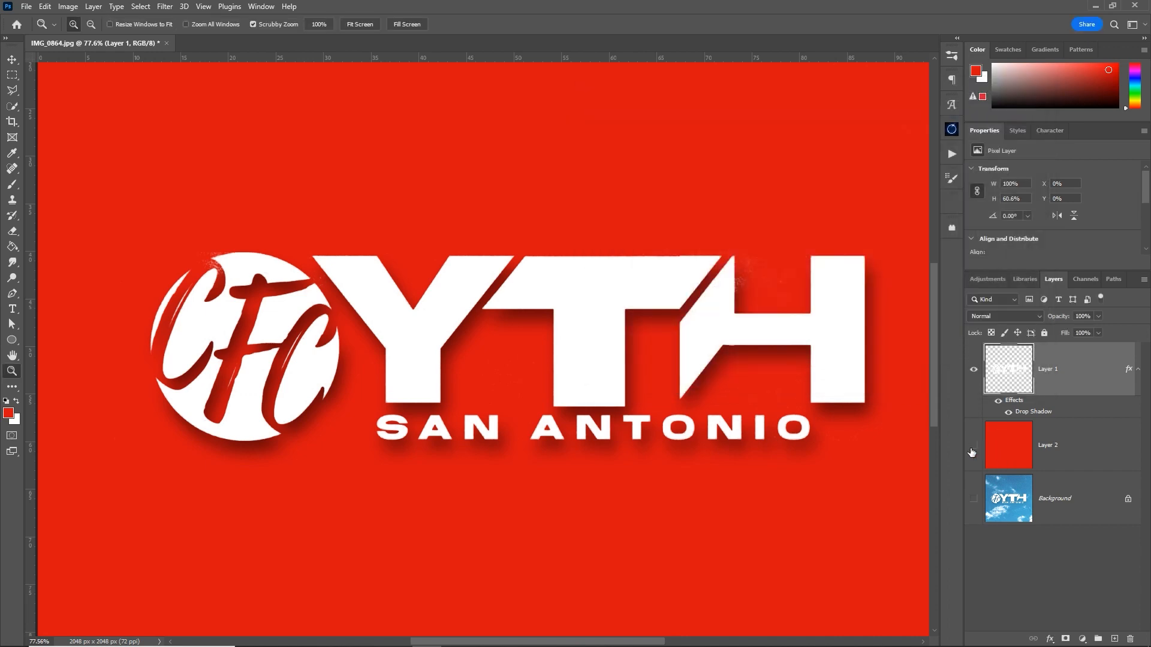
Hide the red layer and inspect the logo's drop shadow against transparency, including around the SAN ANTONIO lettering
{"action": "left_click", "coordinate": [973, 450]}
{"action": "mouse_move", "coordinate": [693, 392]}
{"action": "left_mouse_down"}
{"action": "mouse_move", "coordinate": [770, 400]}
{"action": "mouse_move", "coordinate": [691, 393]}
{"action": "left_mouse_up"}
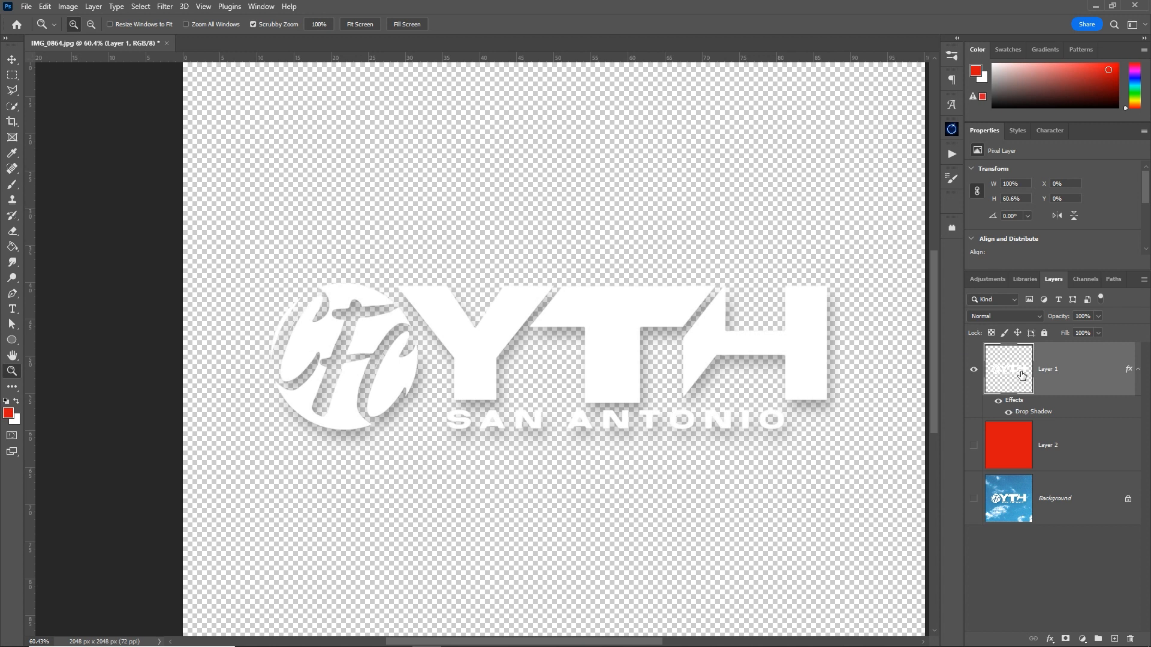
{"action": "left_click_drag", "start_coordinate": [610, 429], "coordinate": [653, 441]}
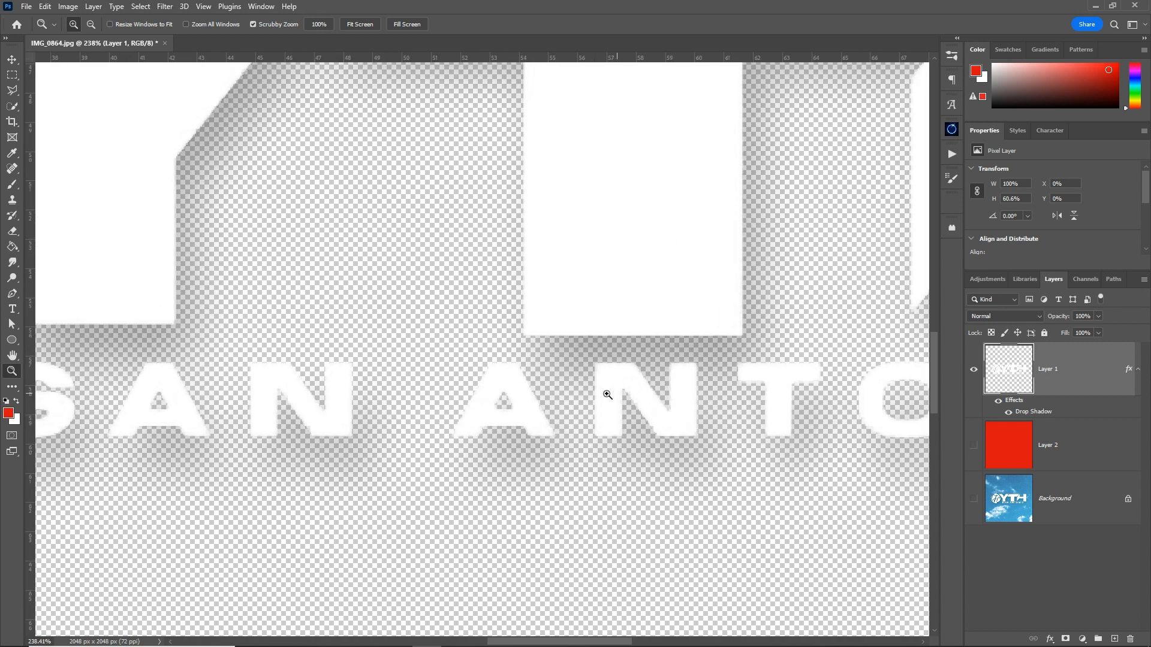
{"action": "left_click_drag", "start_coordinate": [611, 394], "coordinate": [537, 396]}
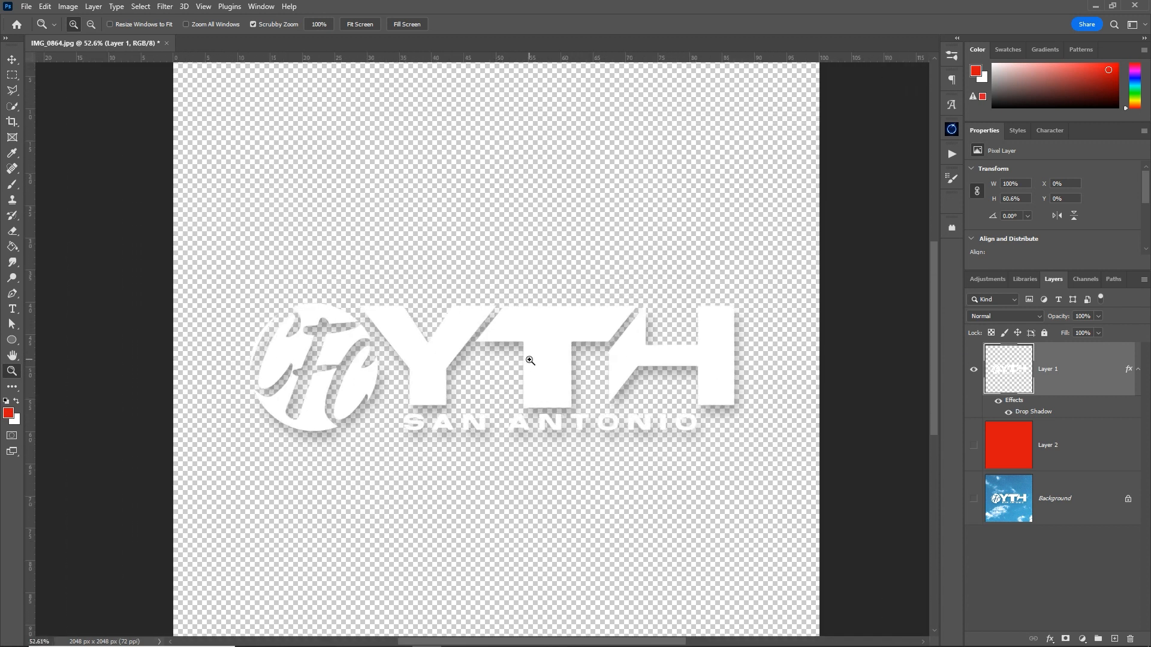
Show the red layer again and make it the active layer
{"action": "left_click", "coordinate": [973, 446]}
{"action": "left_click", "coordinate": [1025, 445]}
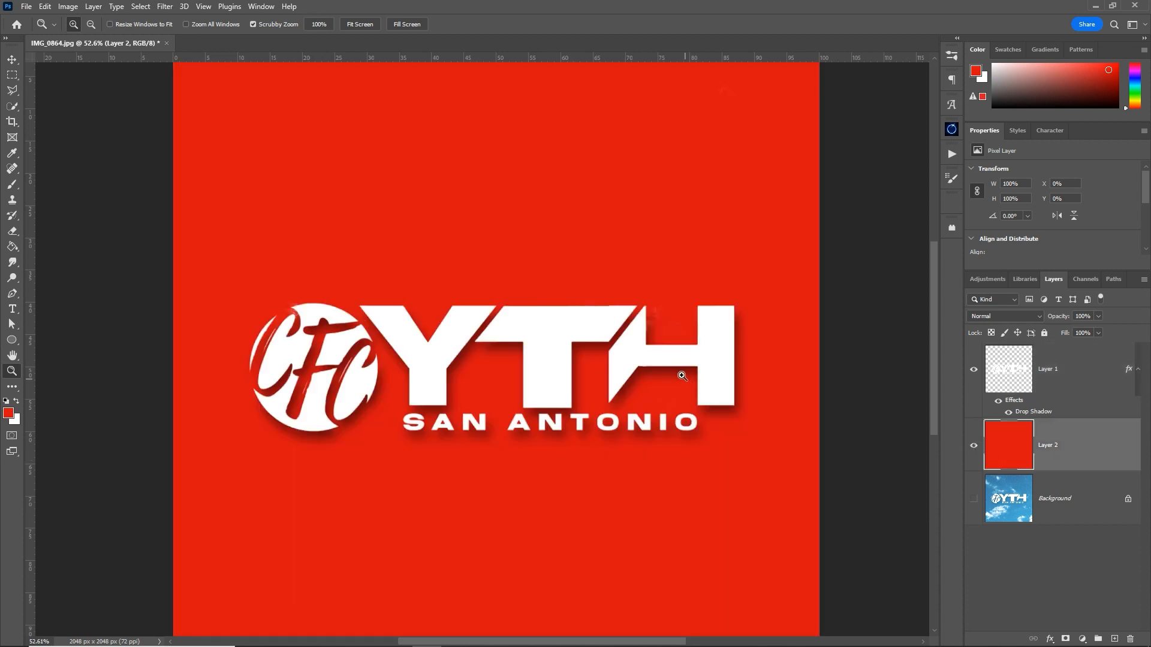
Switch to Topaz Gigapixel AI and dismiss its update offer without downloading
{"action": "key", "text": "g"}
{"action": "key", "text": "d"}
{"action": "left_click", "coordinate": [510, 246]}
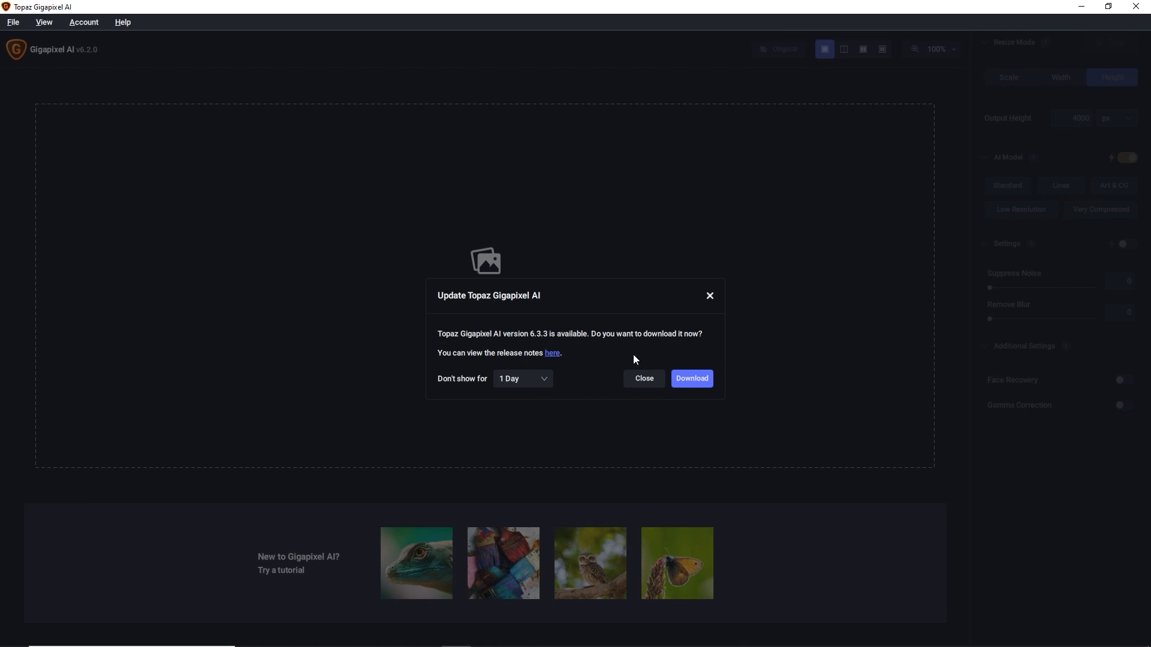
{"action": "left_click", "coordinate": [643, 382]}
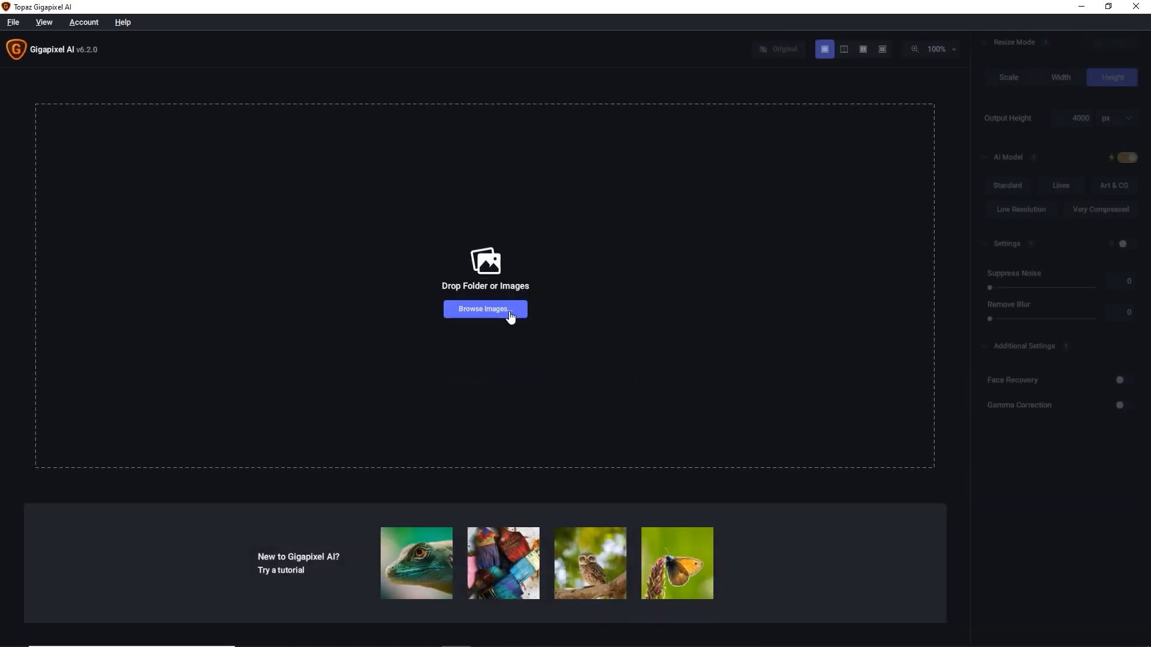
Open the IMG_0864 BW image from the Downloads folder and set its output height to 8000 px
{"action": "left_click", "coordinate": [508, 310]}
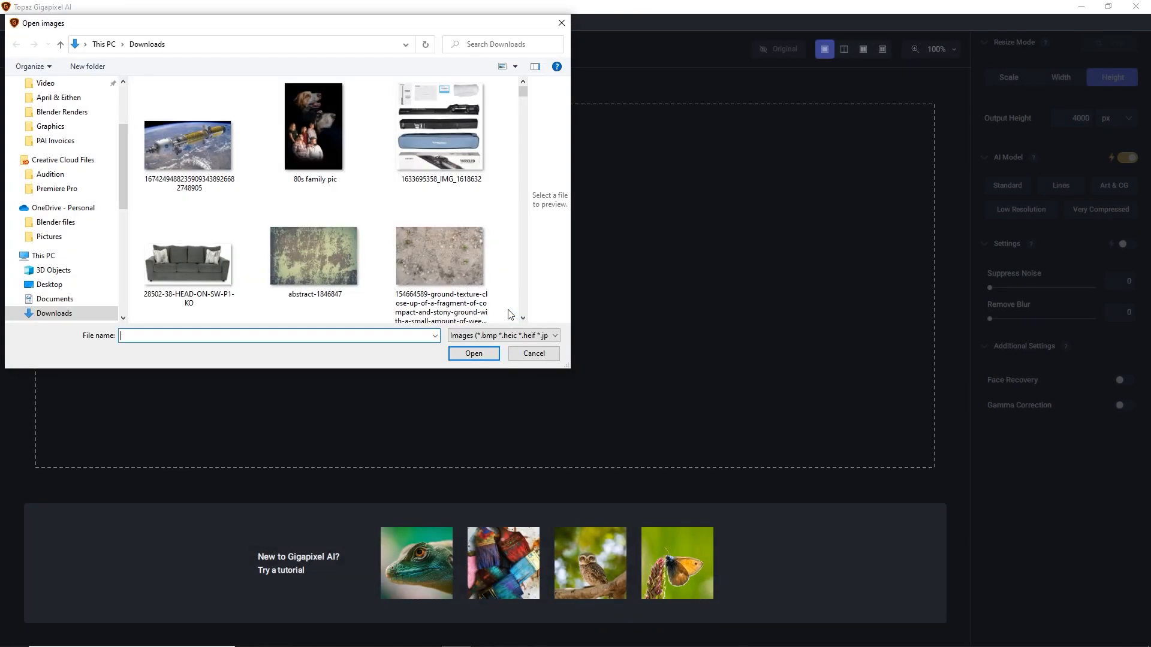
{"action": "left_click", "coordinate": [205, 123]}
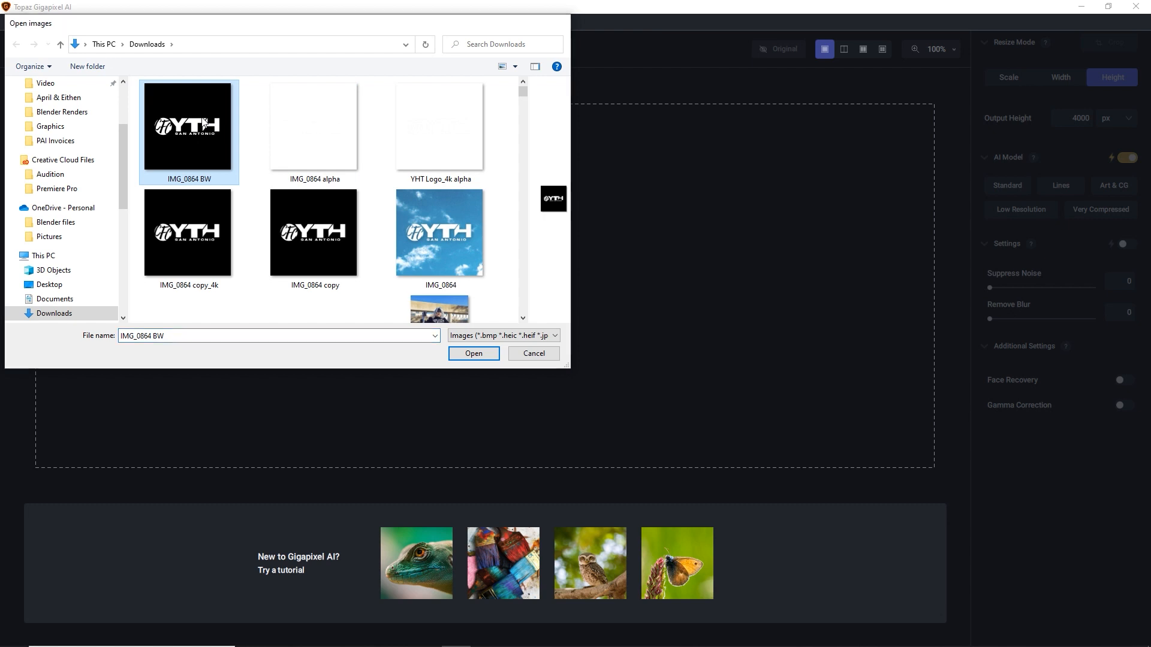
{"action": "double_click", "coordinate": [204, 124]}
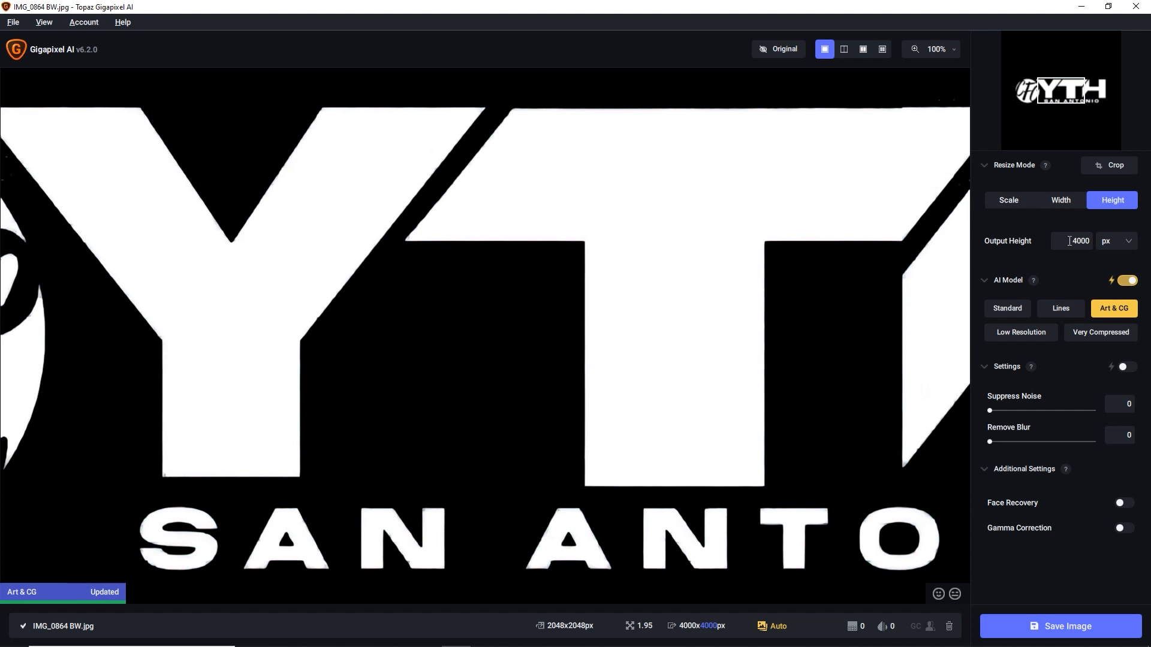
{"action": "left_click_drag", "start_coordinate": [1069, 241], "coordinate": [1076, 241]}
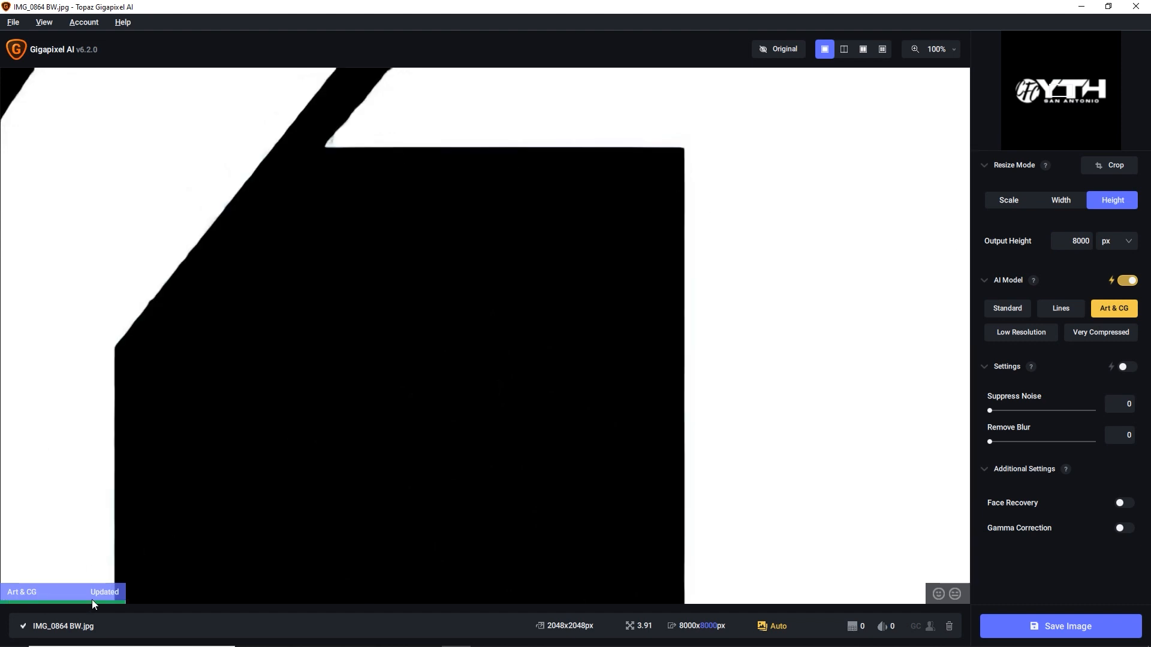
{"action": "mouse_move", "coordinate": [1119, 317]}
Examine the edge quality of the upscaled preview across the YTH letters, the circular CFC emblem and the SAN lettering
{"action": "left_click_drag", "start_coordinate": [540, 190], "coordinate": [663, 305]}
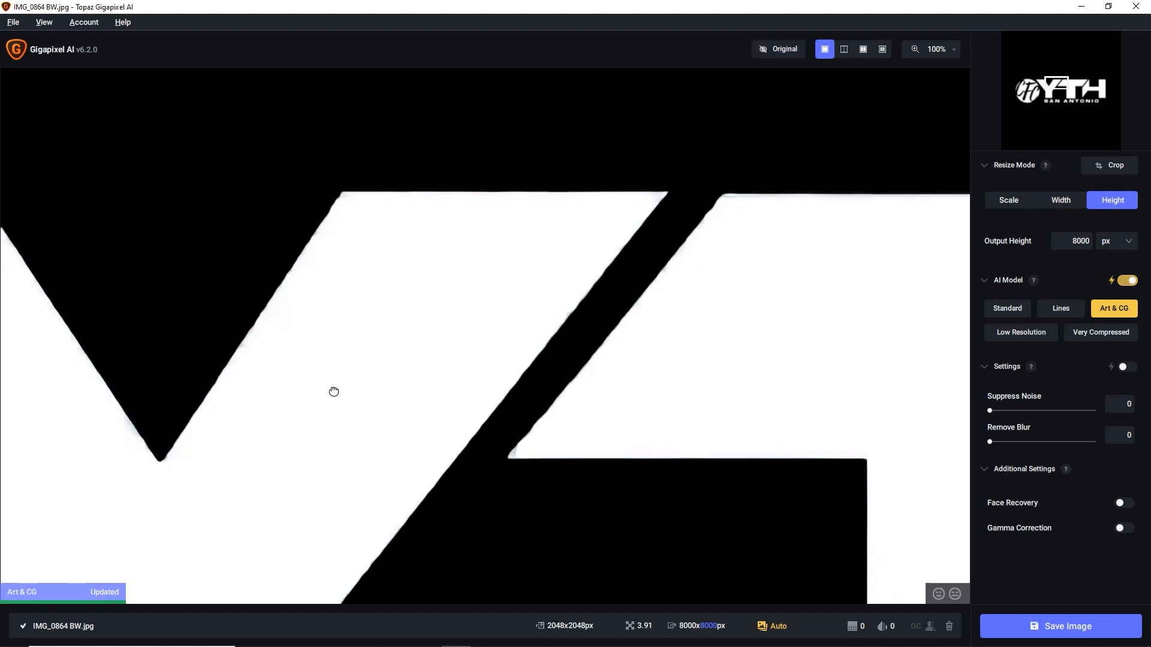
{"action": "left_click_drag", "start_coordinate": [334, 391], "coordinate": [732, 367]}
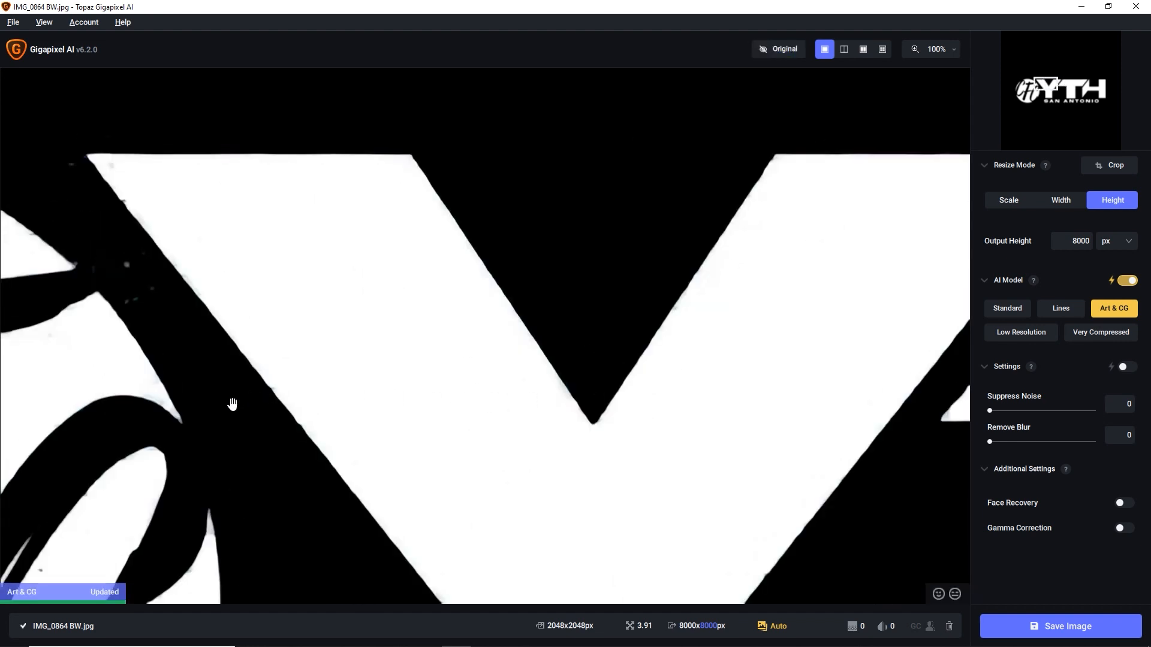
{"action": "left_click_drag", "start_coordinate": [233, 404], "coordinate": [745, 307]}
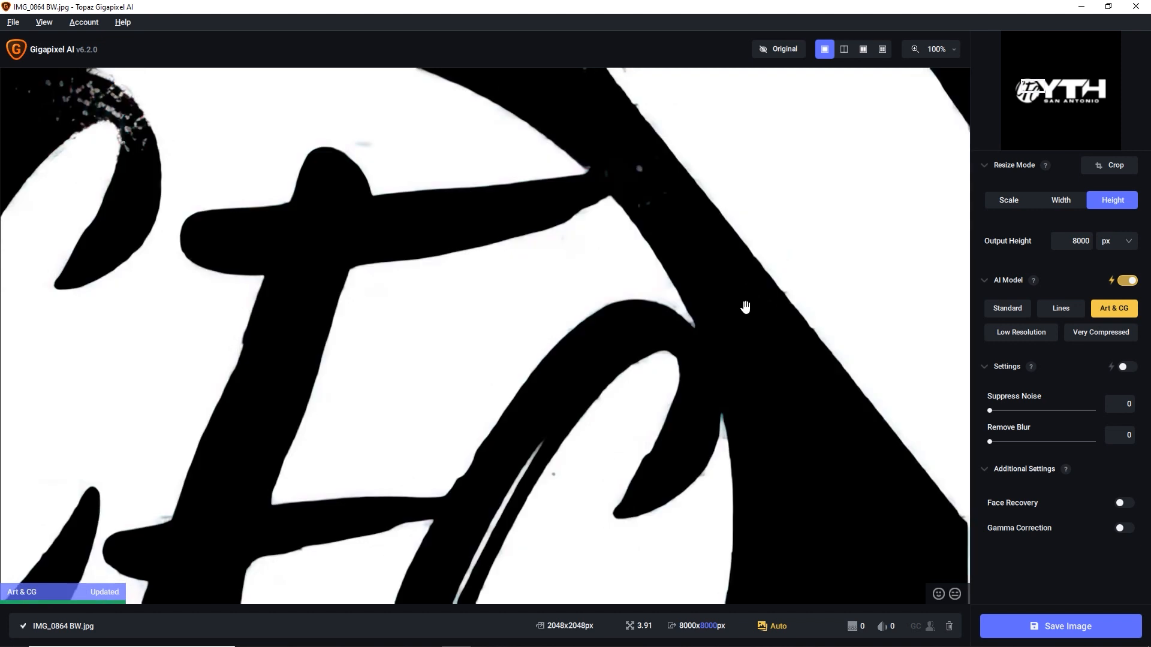
{"action": "left_click_drag", "start_coordinate": [370, 257], "coordinate": [700, 336]}
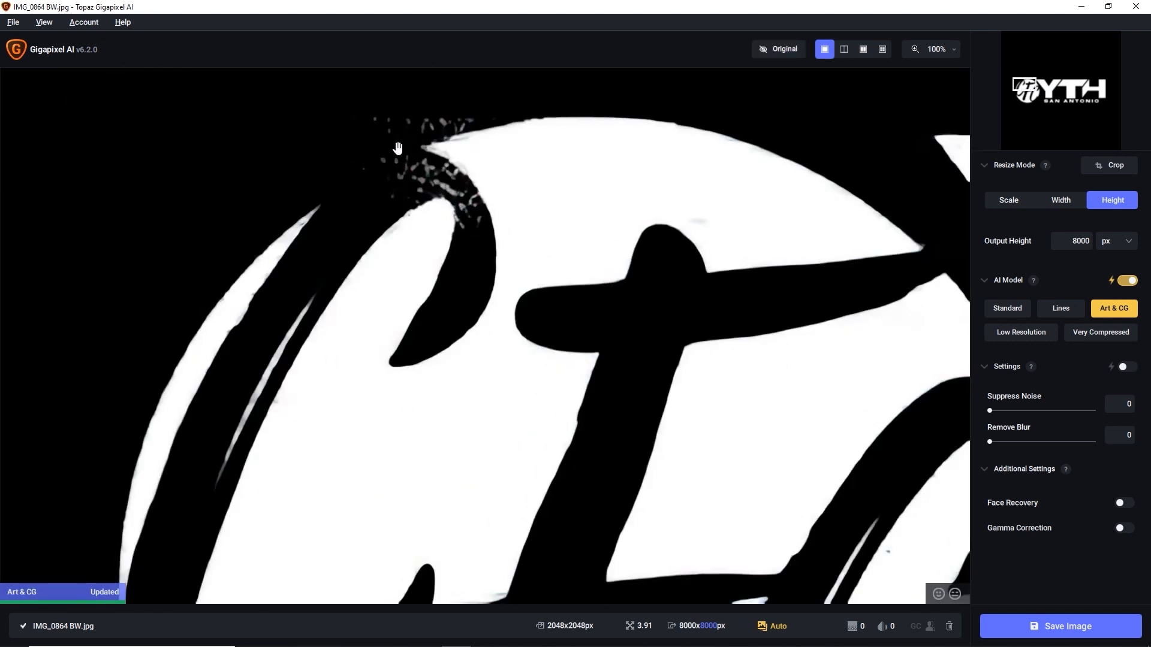
{"action": "left_click_drag", "start_coordinate": [385, 483], "coordinate": [498, 103]}
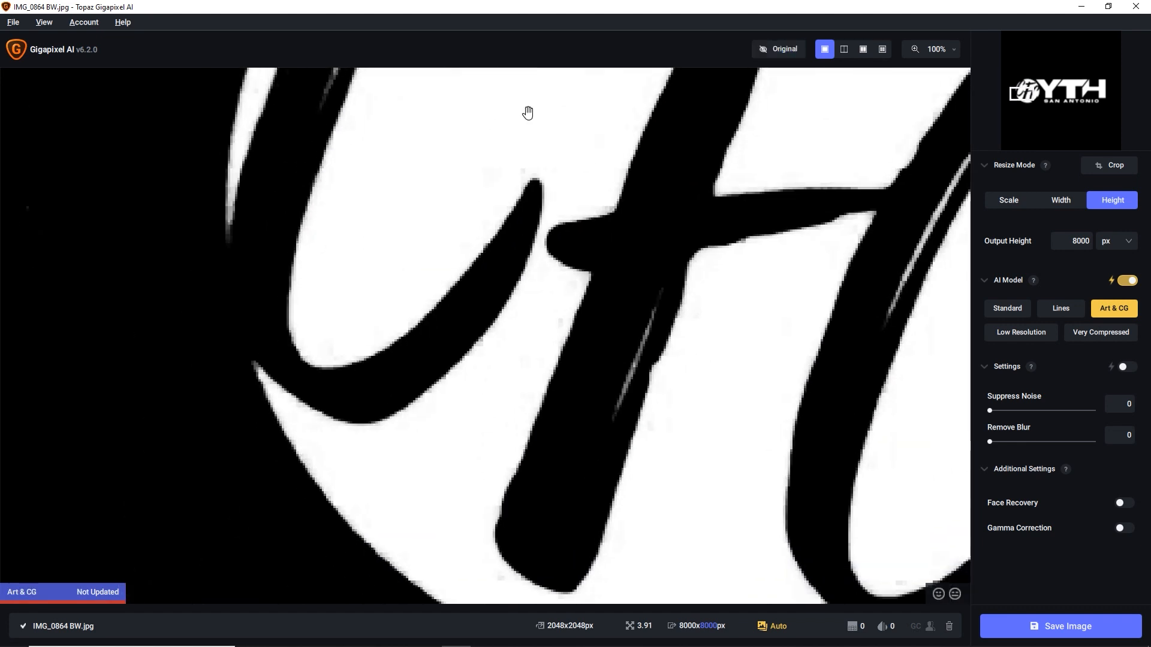
{"action": "left_click_drag", "start_coordinate": [827, 267], "coordinate": [420, 151]}
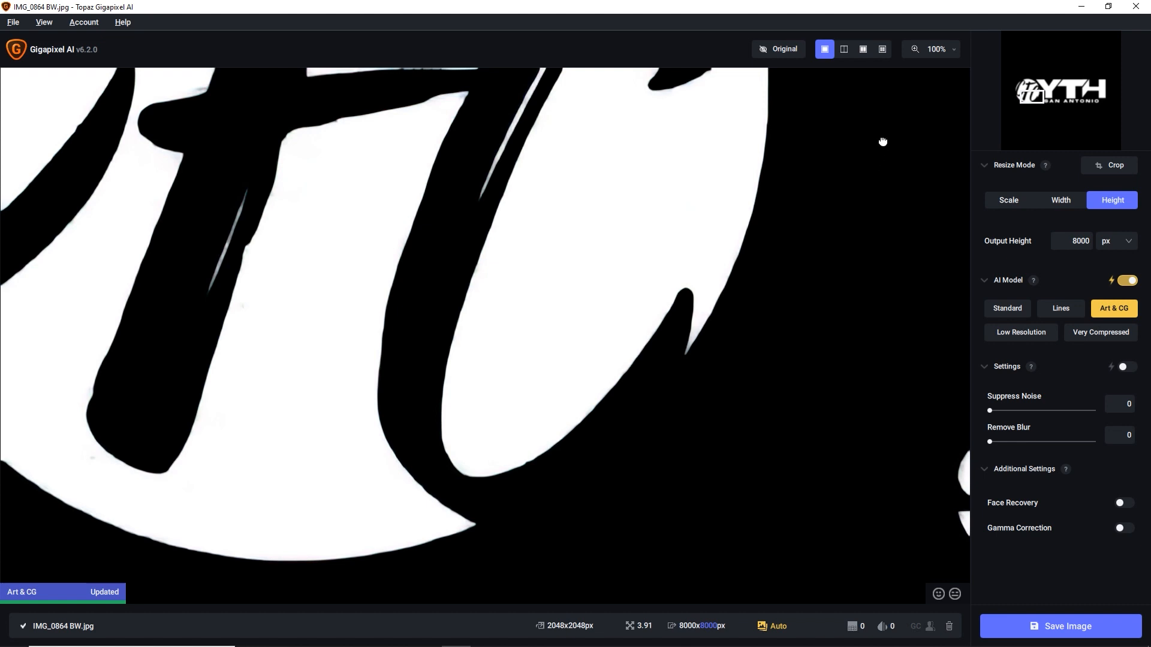
{"action": "left_click_drag", "start_coordinate": [882, 139], "coordinate": [386, 292]}
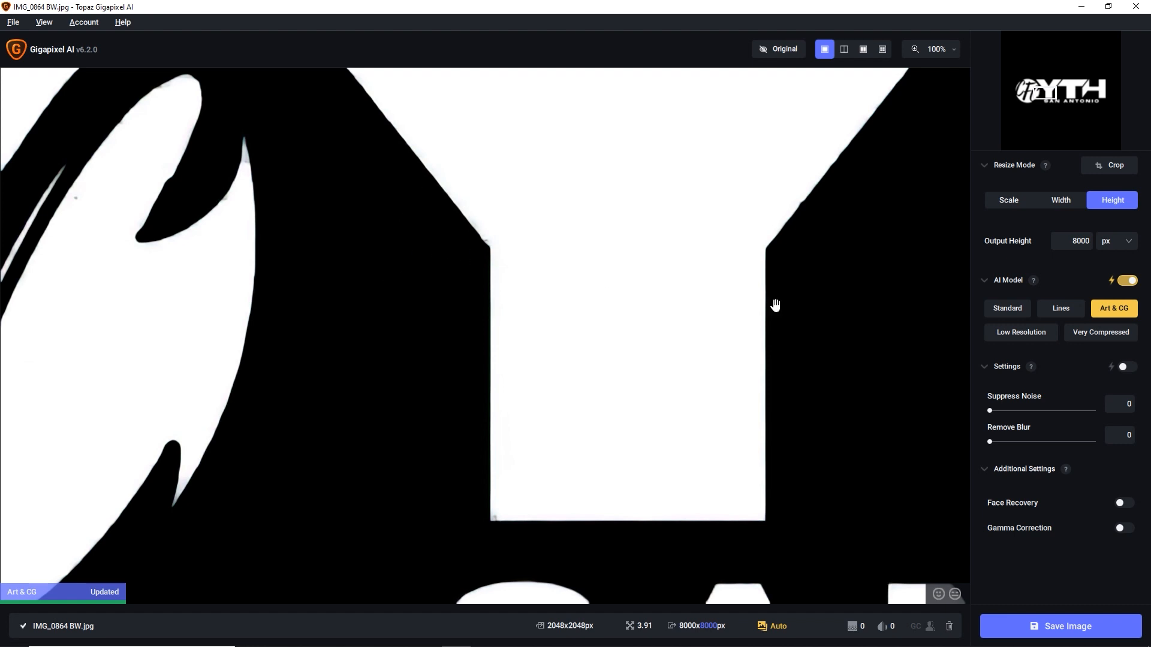
{"action": "left_click_drag", "start_coordinate": [907, 411], "coordinate": [684, 206]}
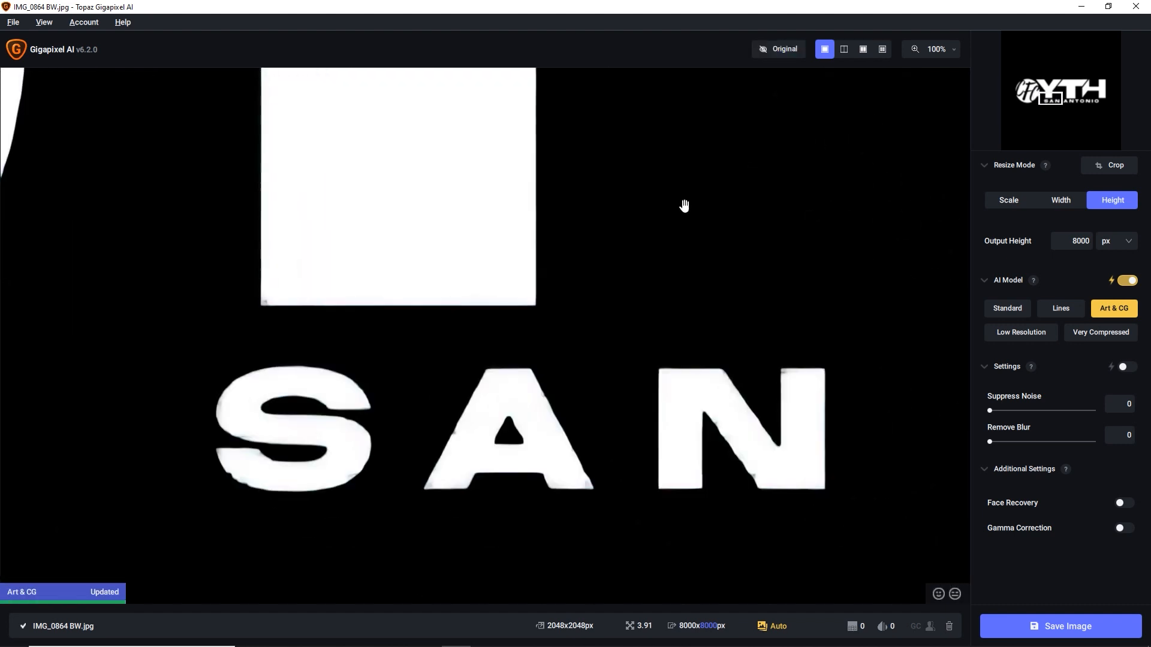